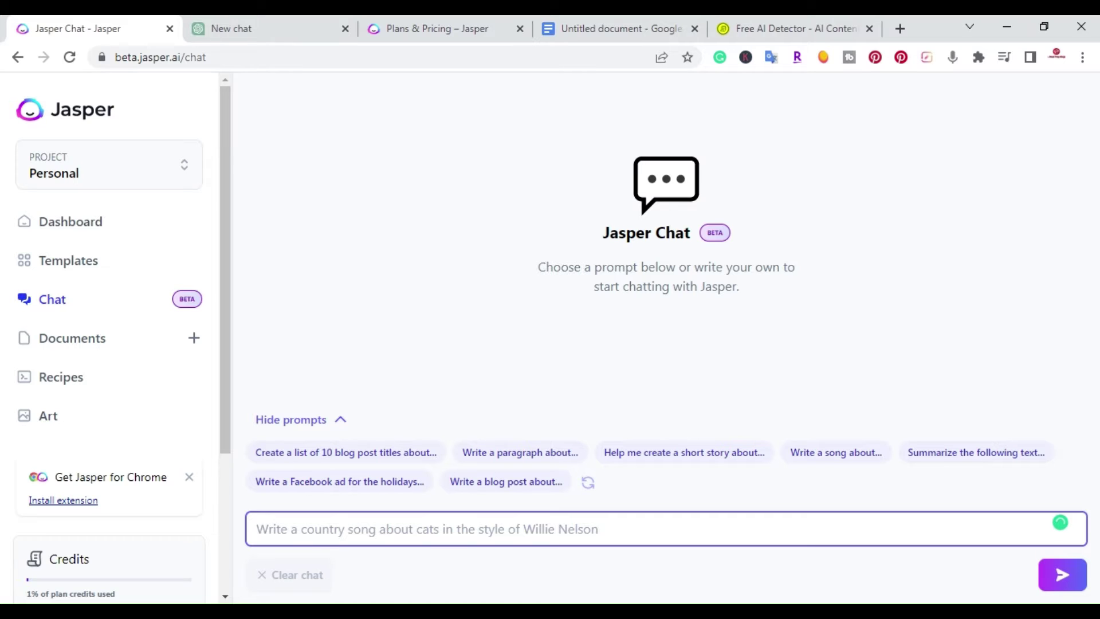
Ask Jasper to write a paragraph about how to meal prep
click(477, 458)
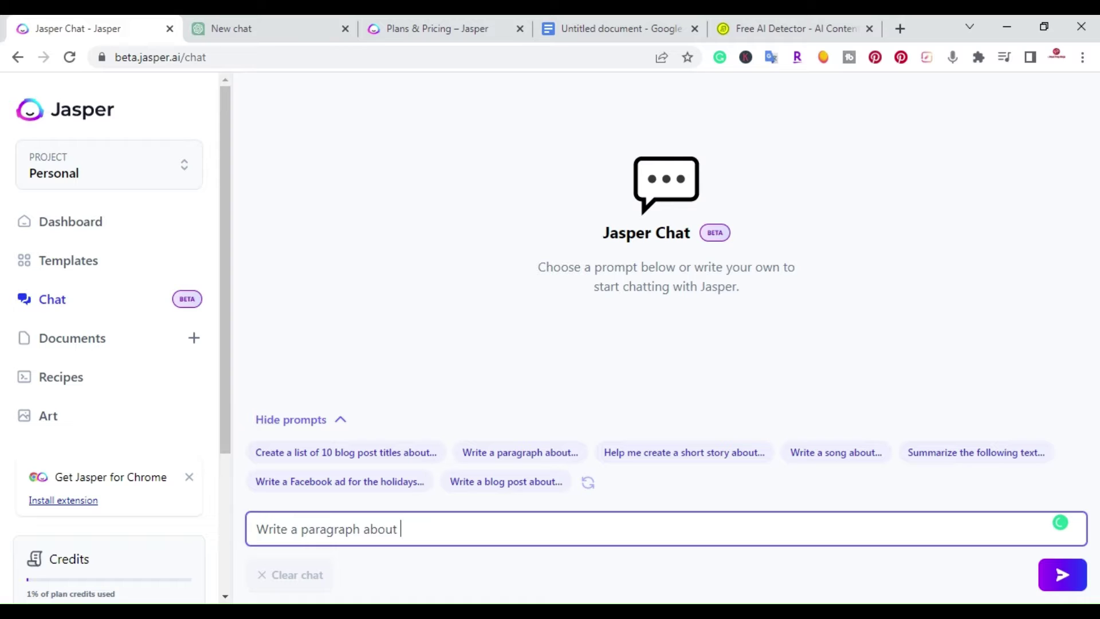
text(how to meal prep)
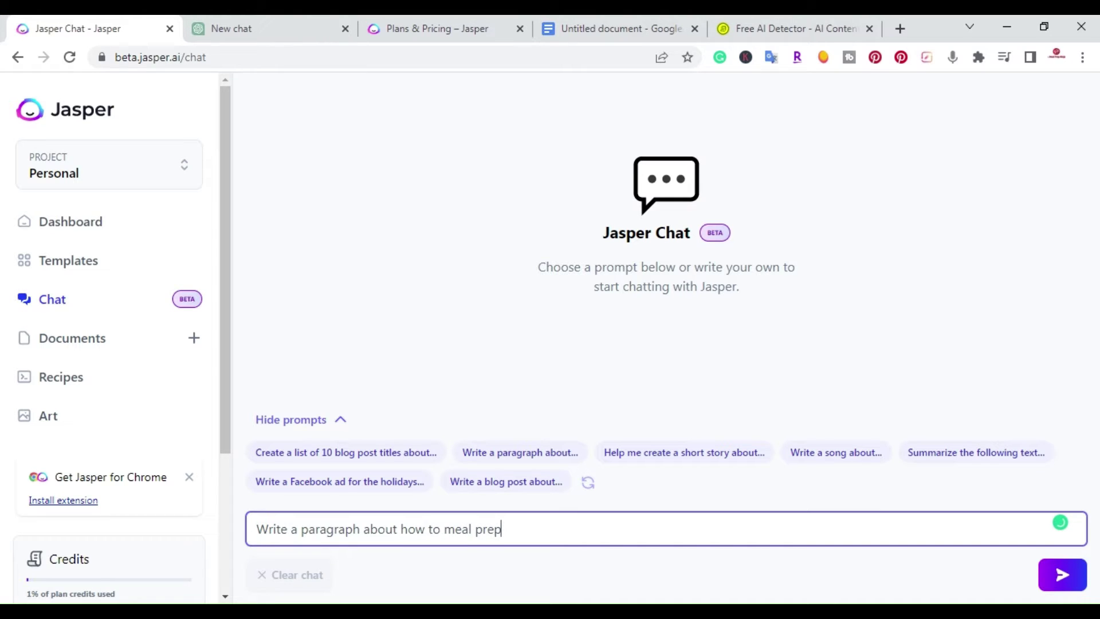
click(1060, 575)
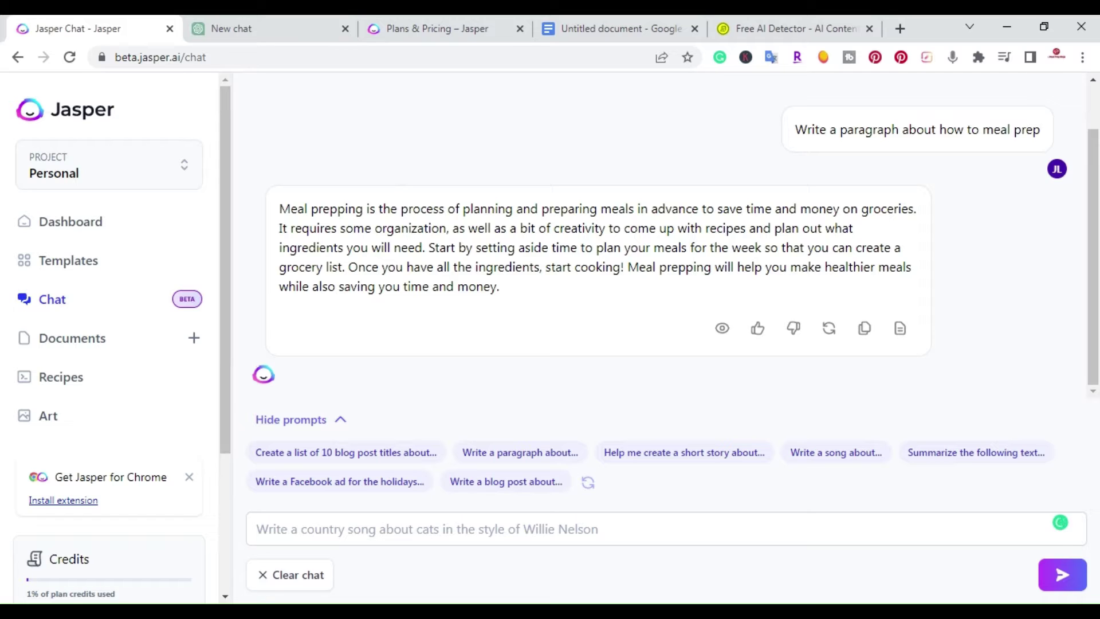
Send the follow-up prompt 'Write a intro paragraph' to Jasper
click(310, 516)
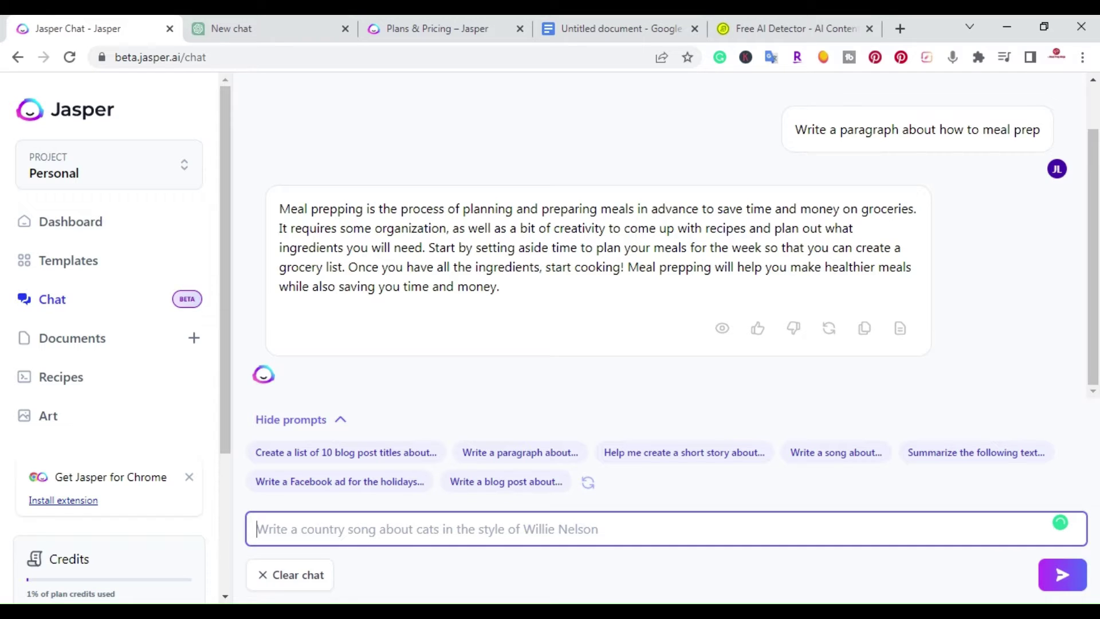
text(W)
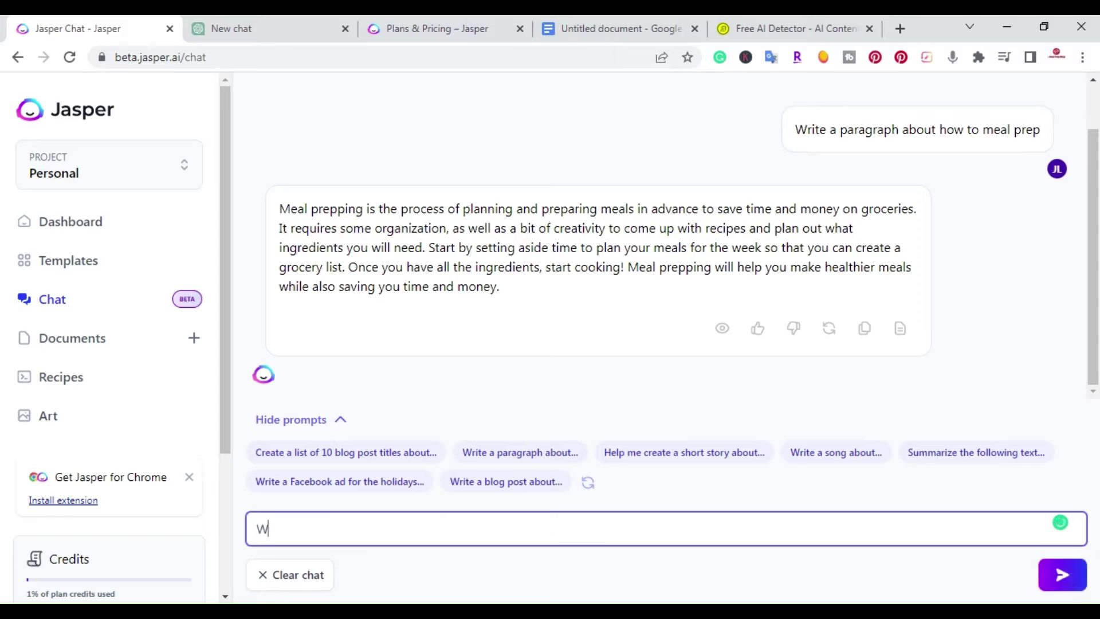
text(rite a intro para)
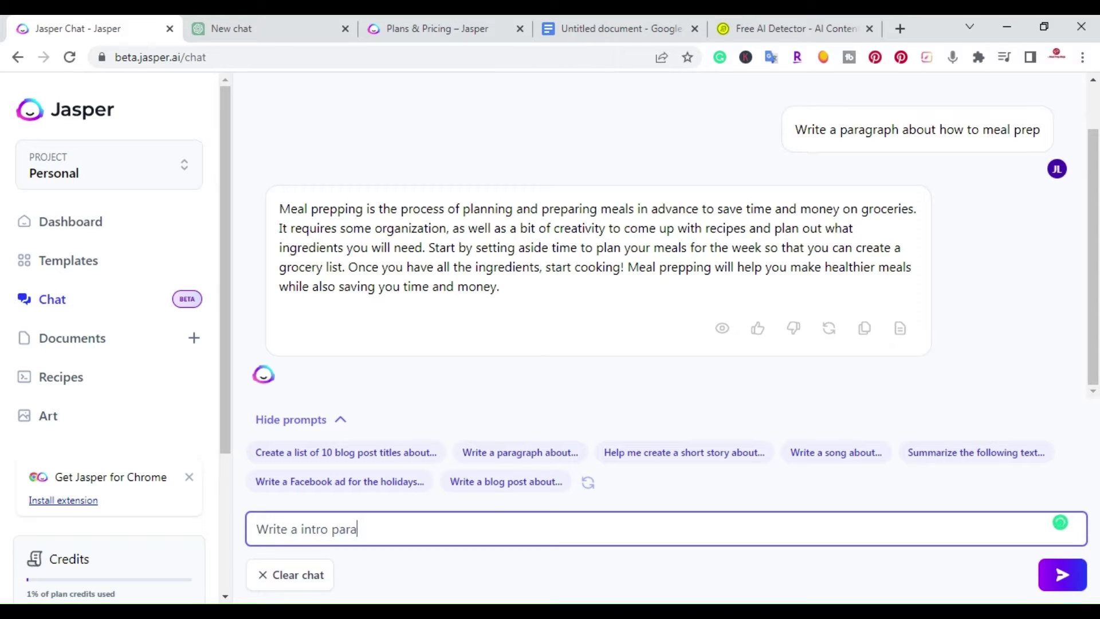
text(graph)
click(1062, 575)
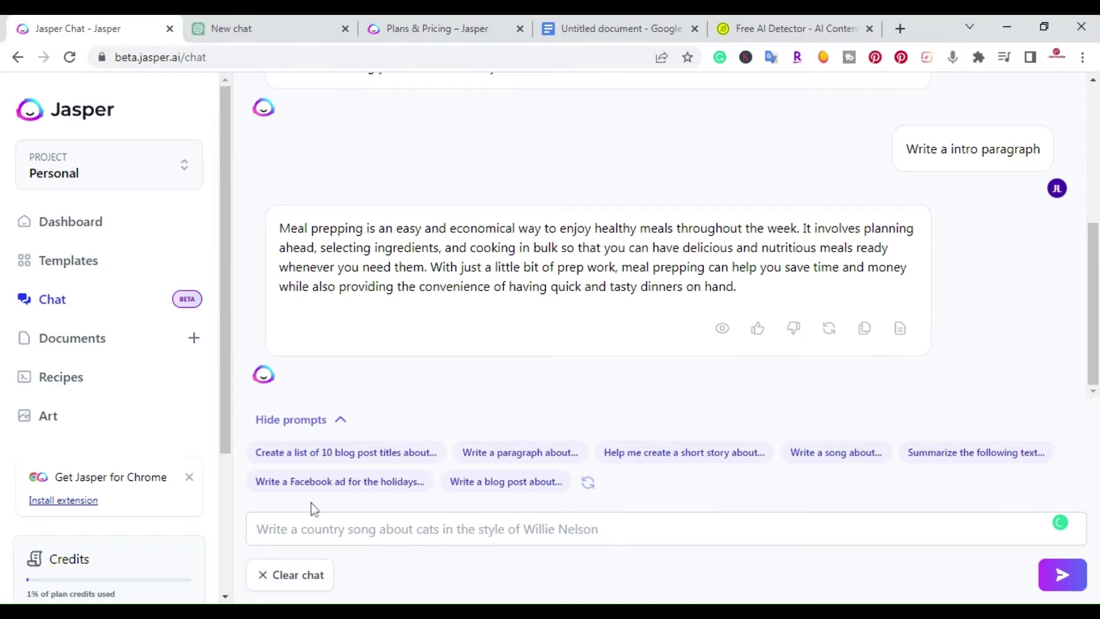
click(318, 528)
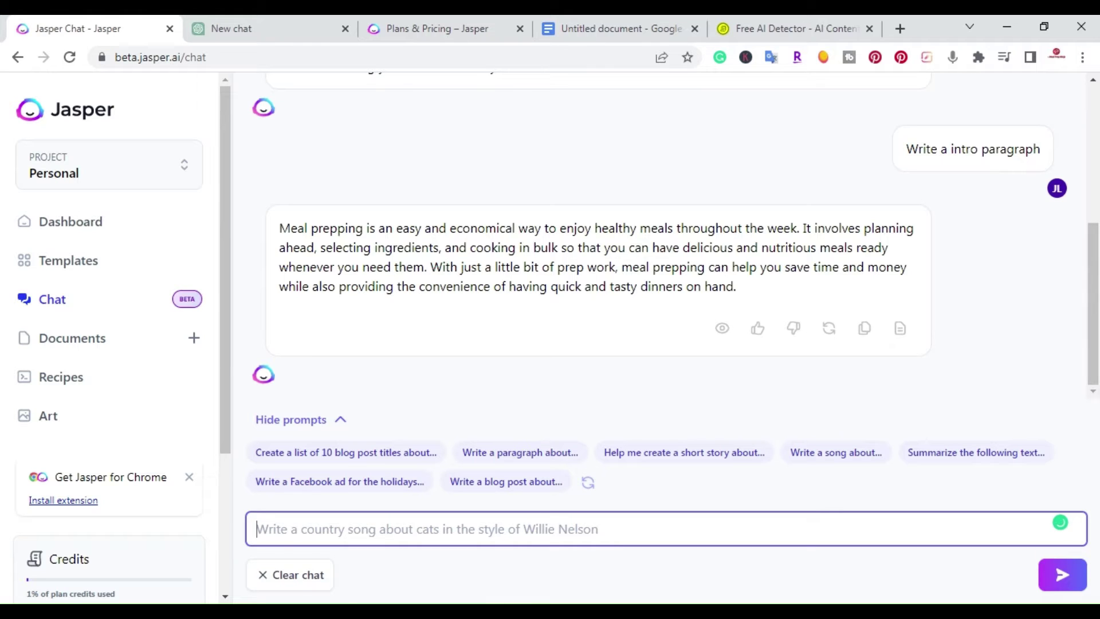
Send Jasper 'Write an outline for a blog post about how to meal prep'
text(W)
key(BackSpace)
text(W)
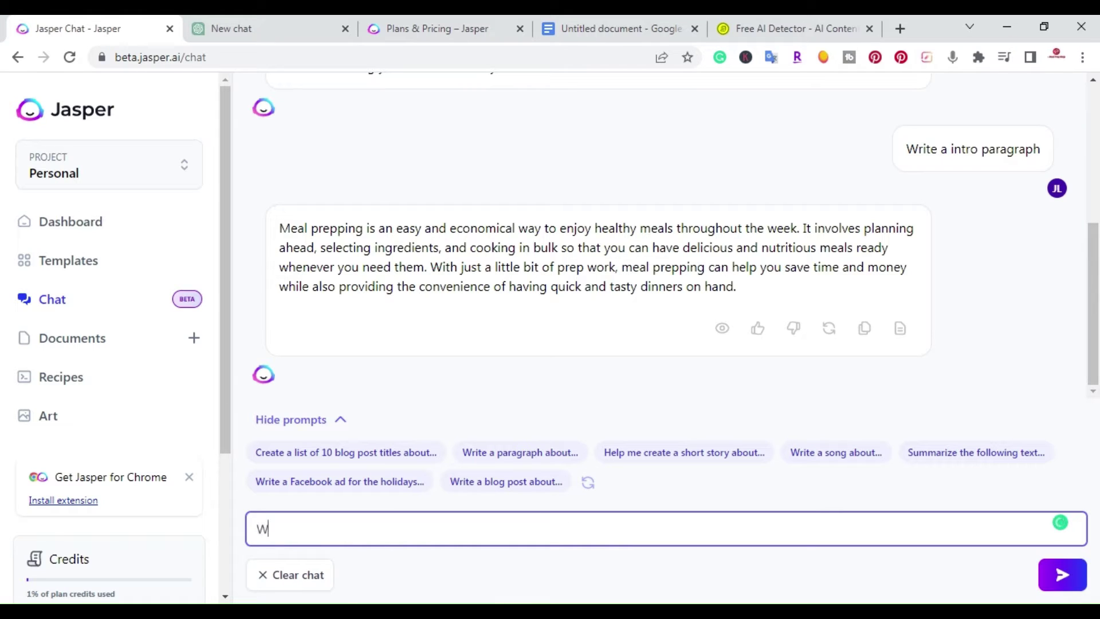
text(rite an outline for)
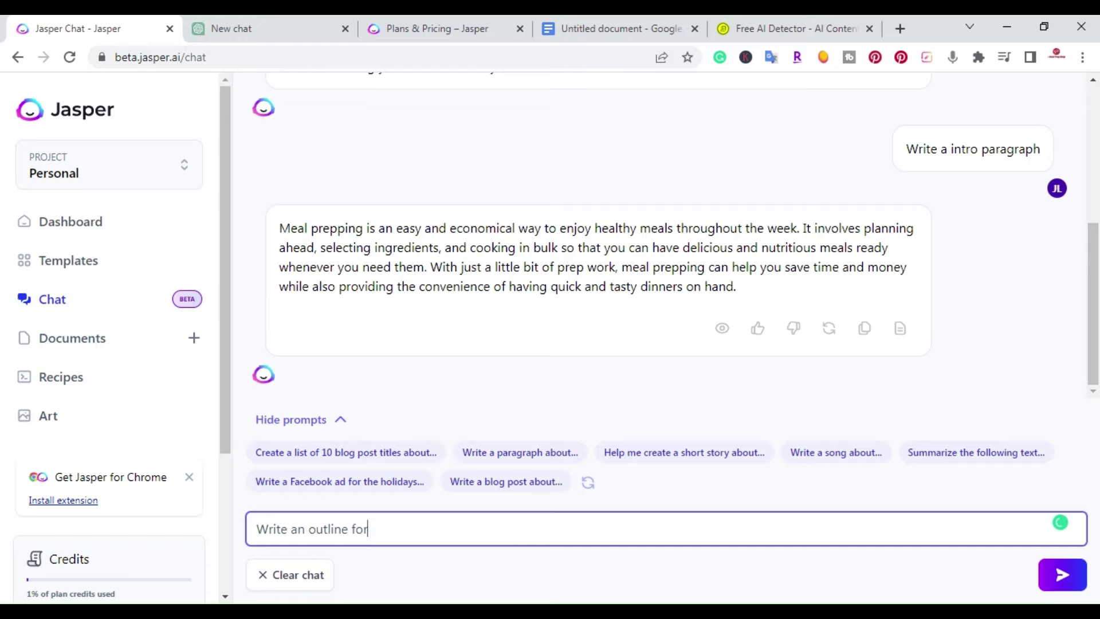
text( a blog post abo)
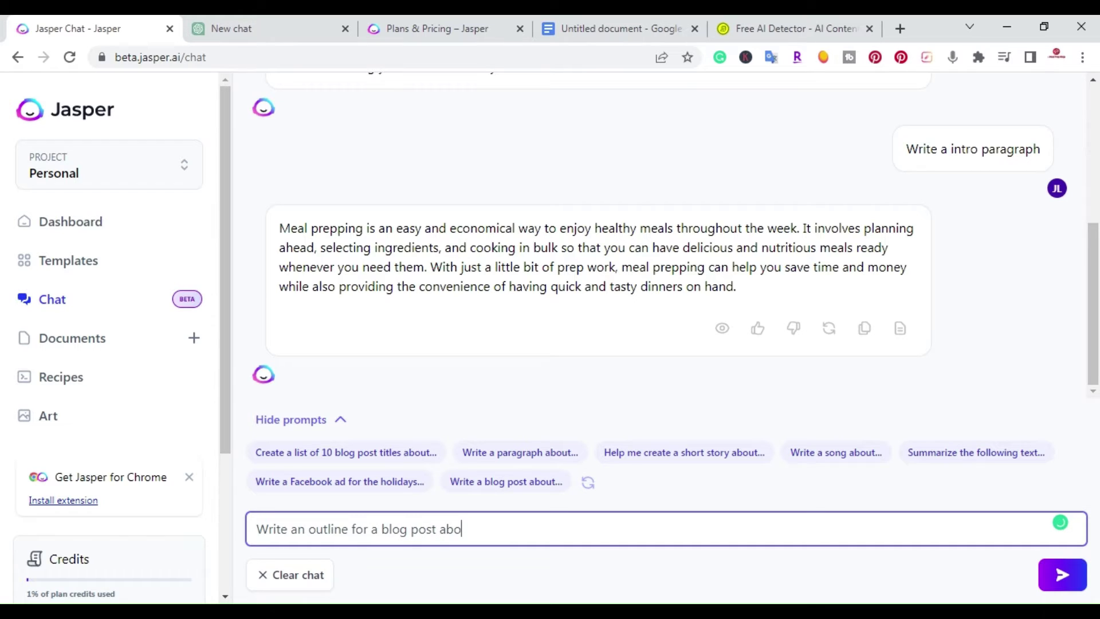
text(ut how to meal prep)
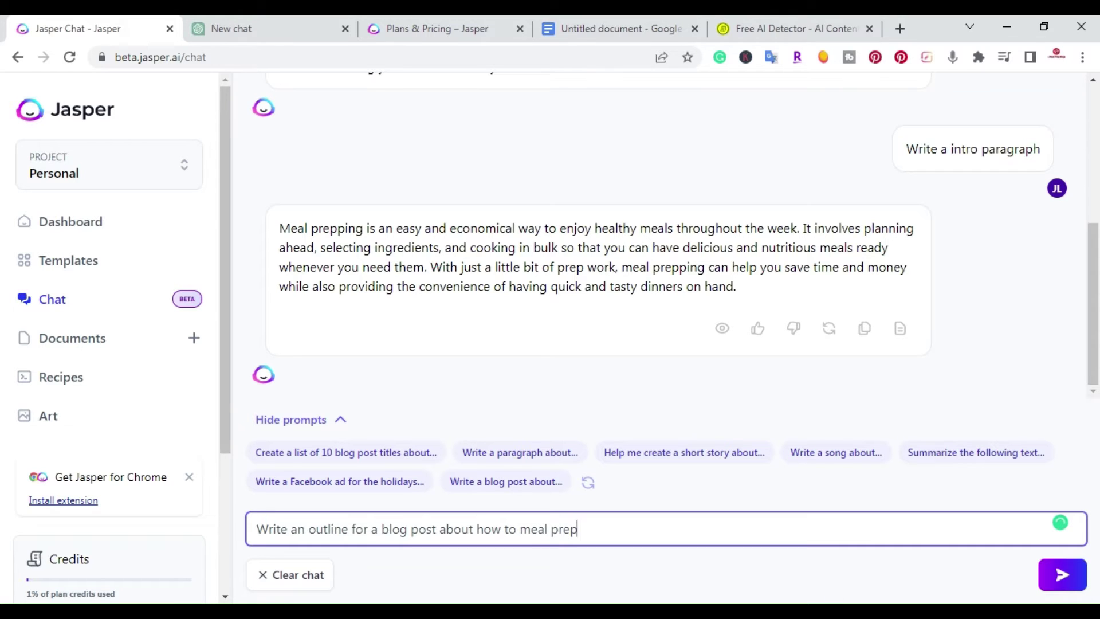
click(1060, 587)
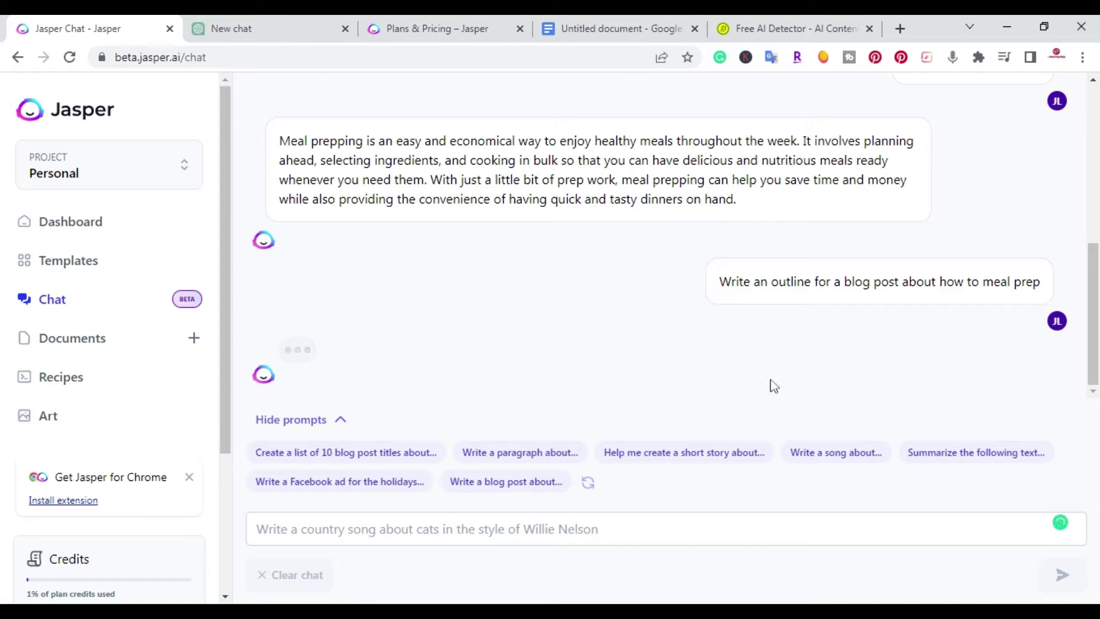
Copy Jasper's 'Write a paragraph about how to meal prep' prompt and submit it to ChatGPT
click(248, 24)
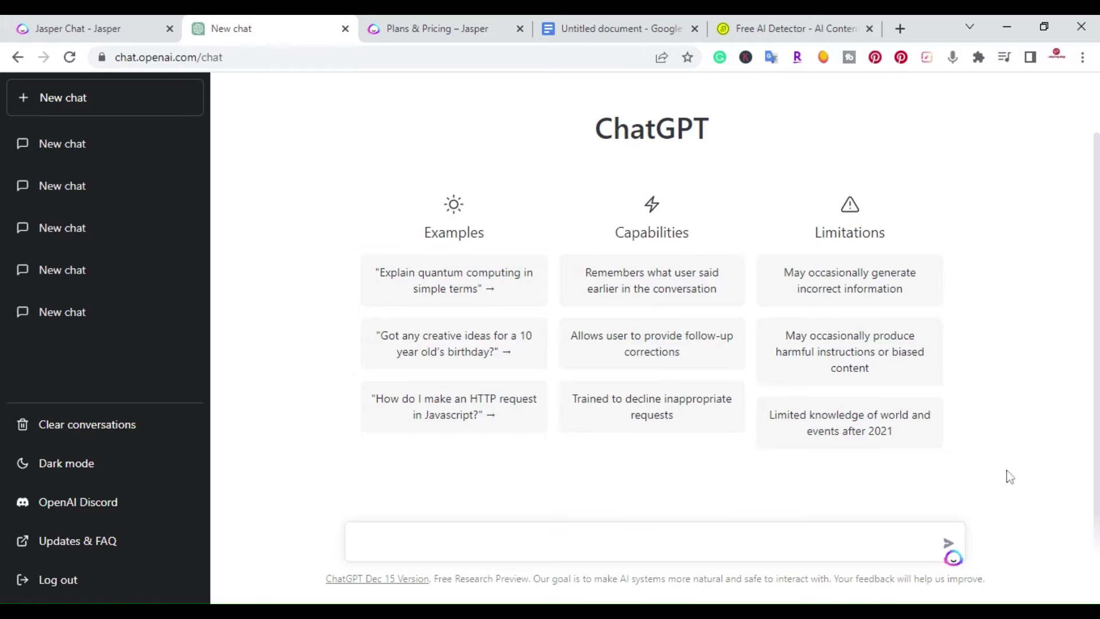
click(69, 28)
scroll(472, 224, up, 6)
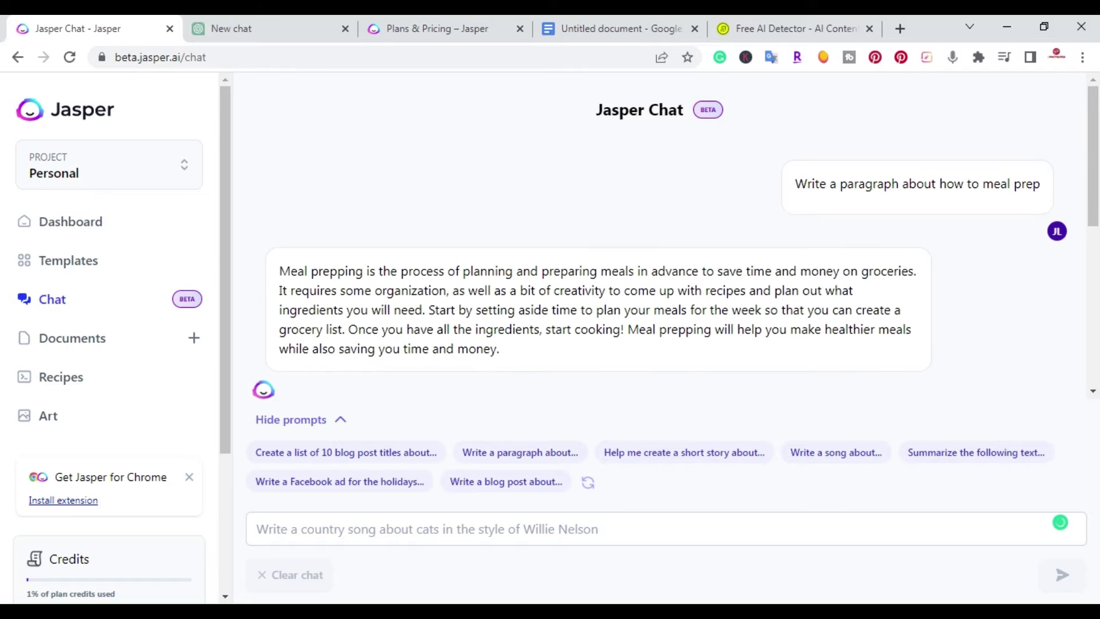
triple_click(964, 184)
key(ctrl+c)
scroll(545, 105, down, 5)
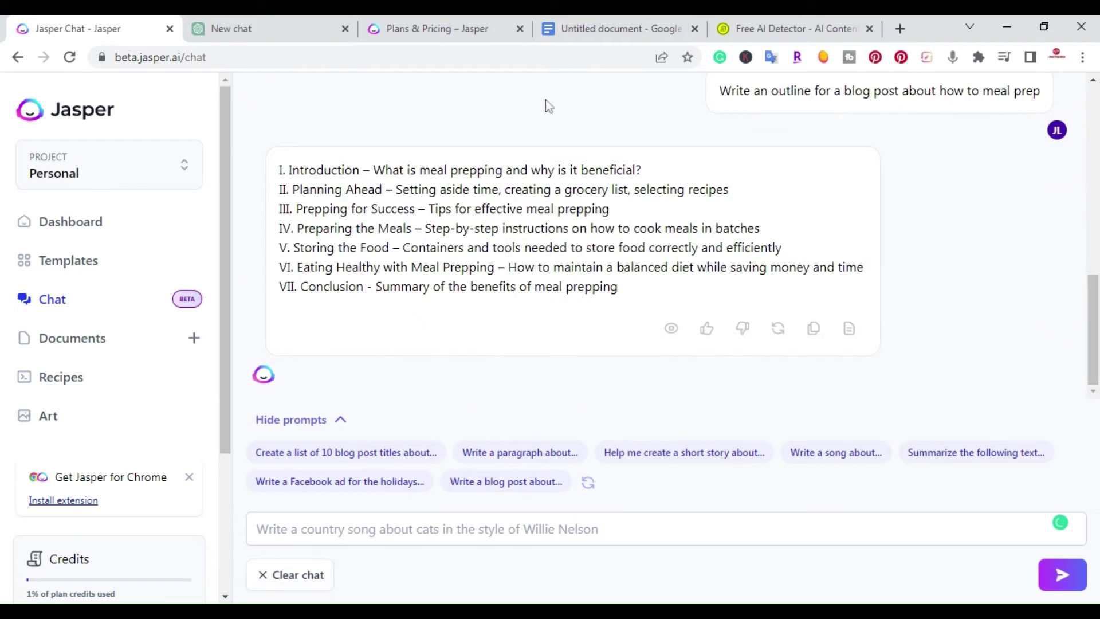
click(269, 28)
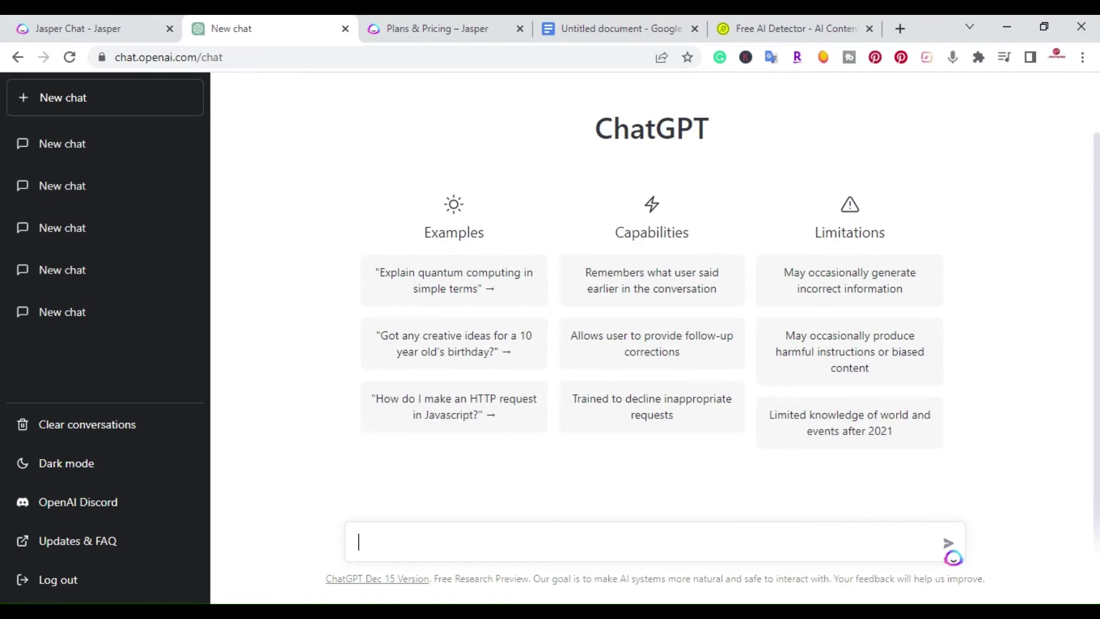
key(ctrl+v)
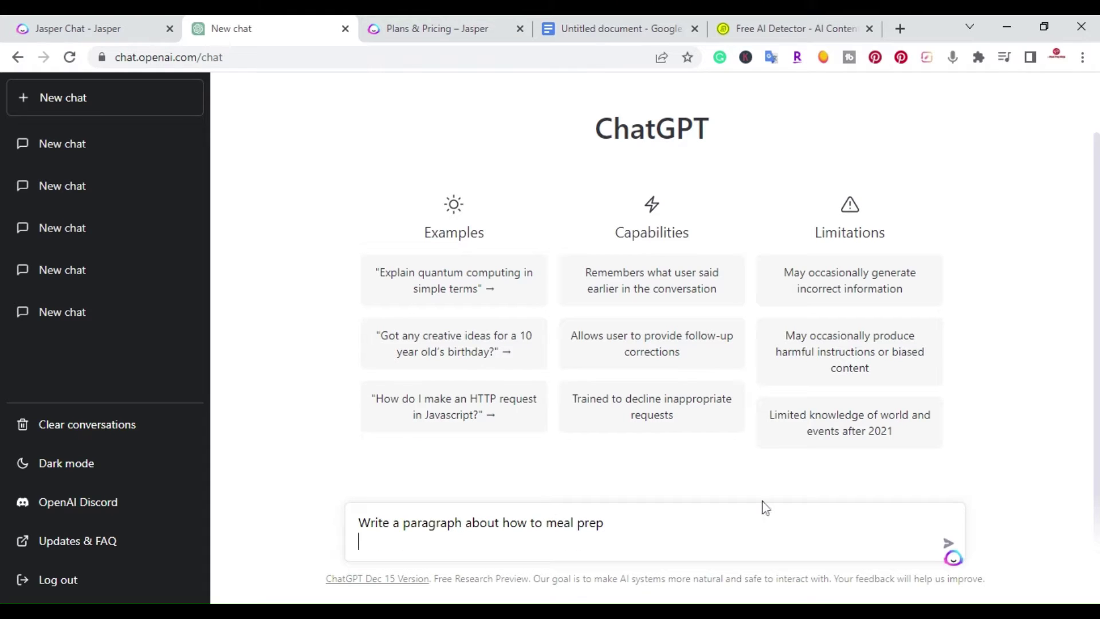
key(BackSpace)
key(Return)
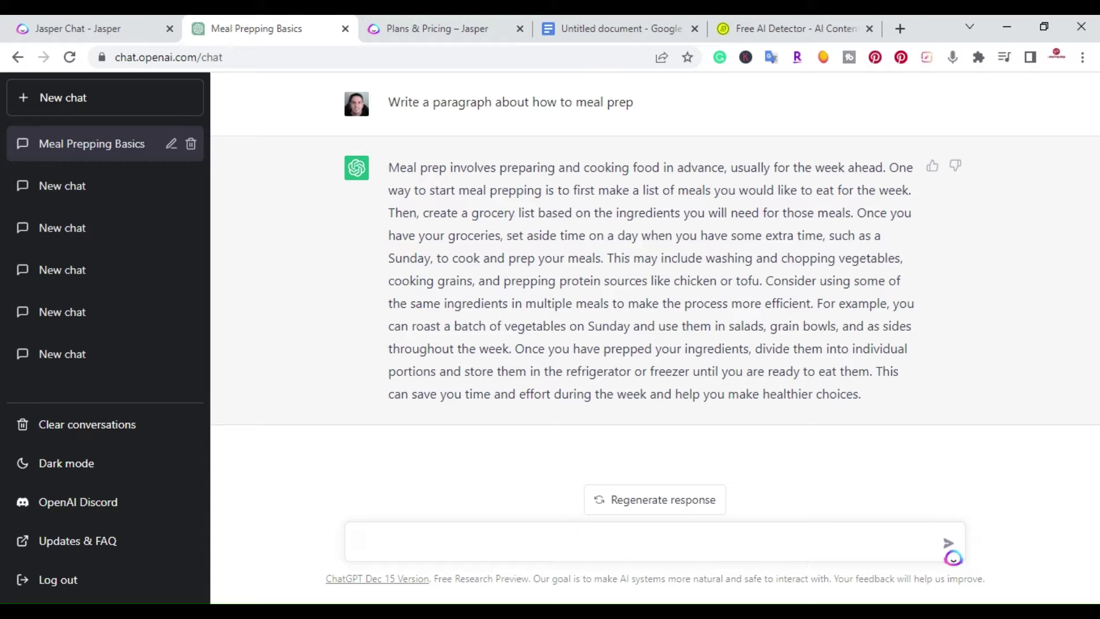
Copy the outline's introduction line 'What is meal prepping and why is it beneficial?'
click(125, 19)
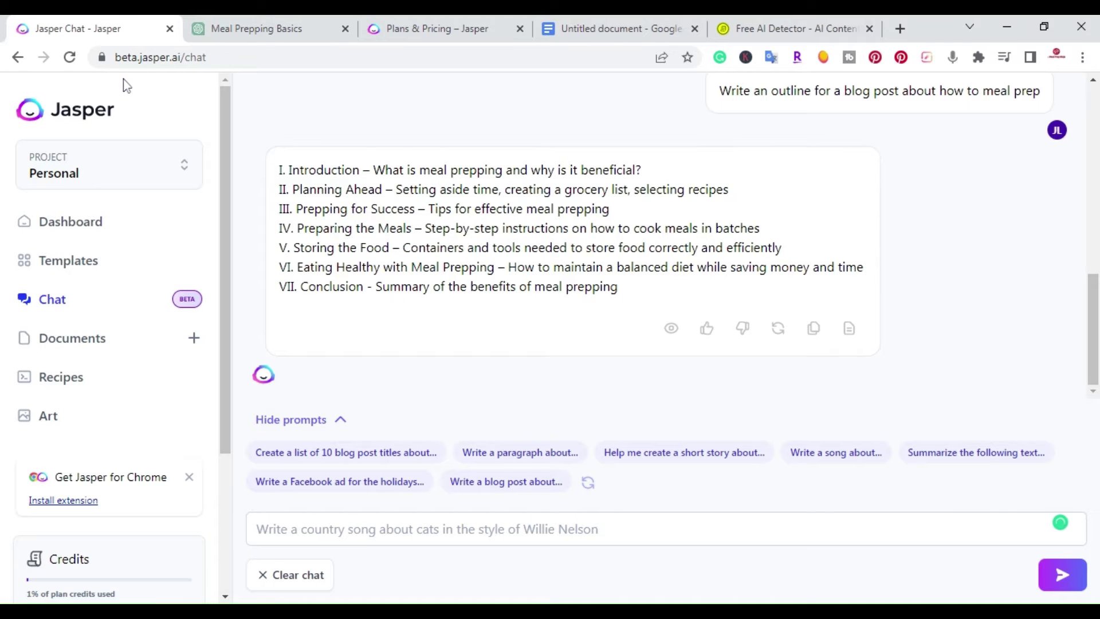
scroll(449, 322, up, 3)
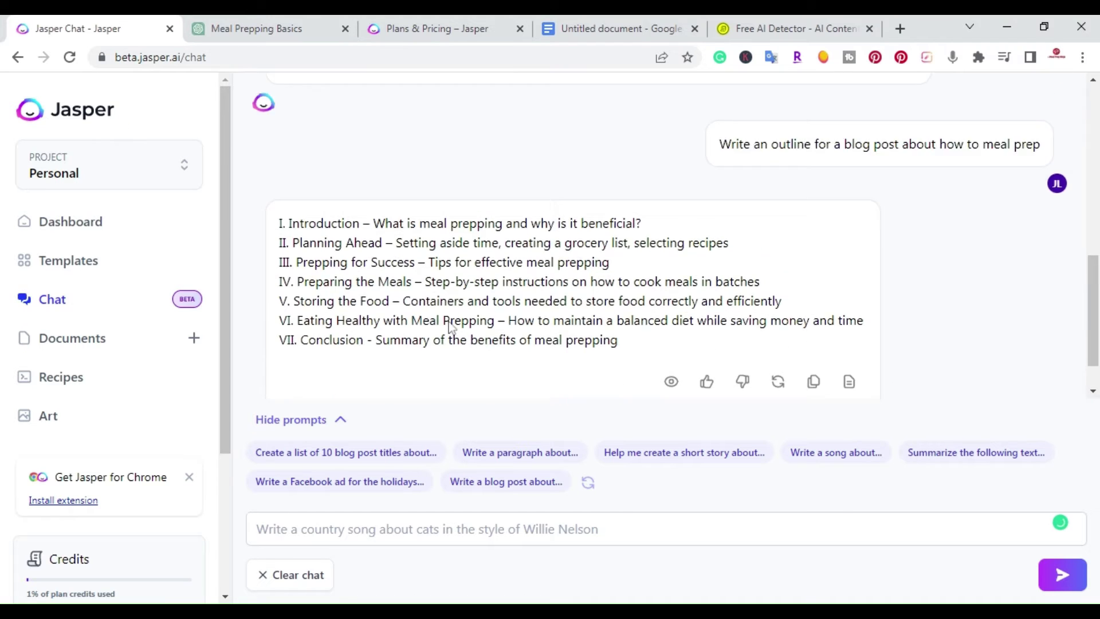
mouse_move(793, 265)
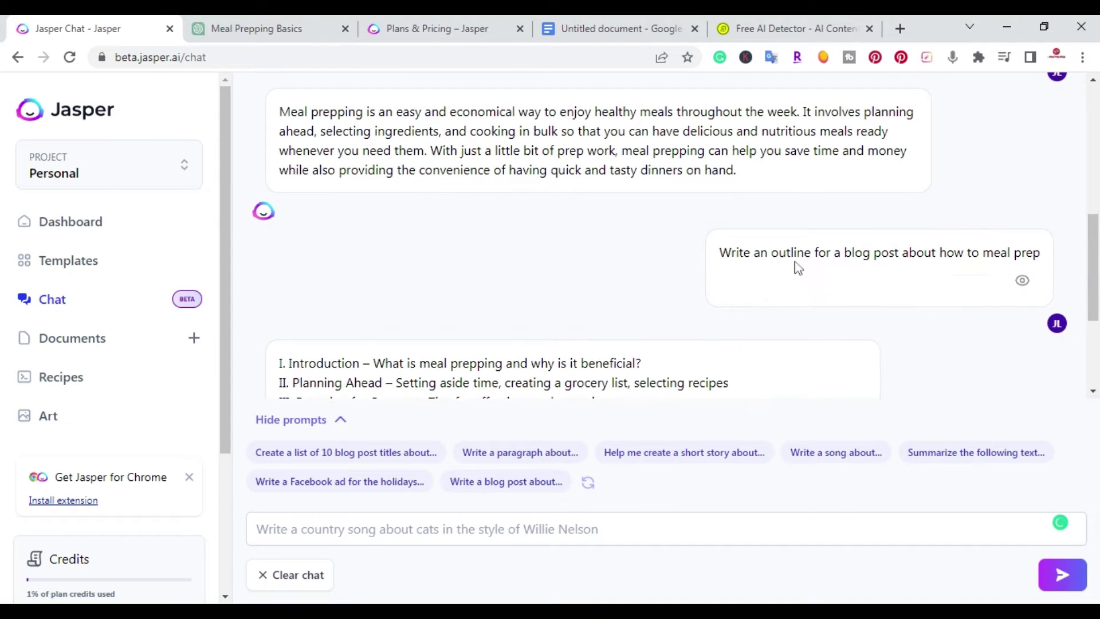
scroll(910, 275, down, 3)
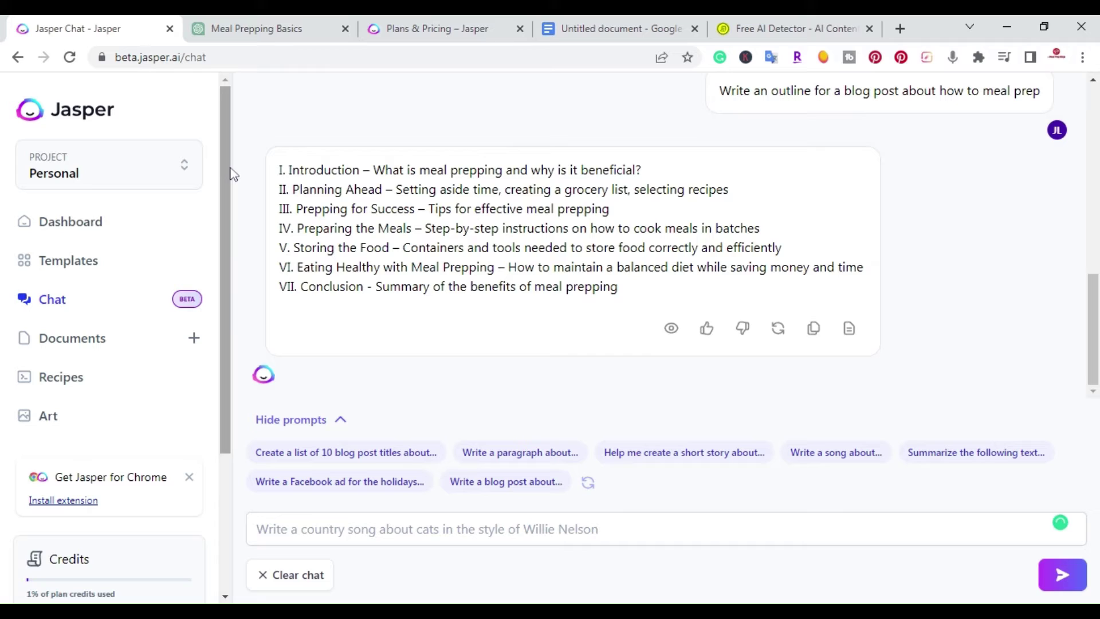
scroll(576, 339, up, 2)
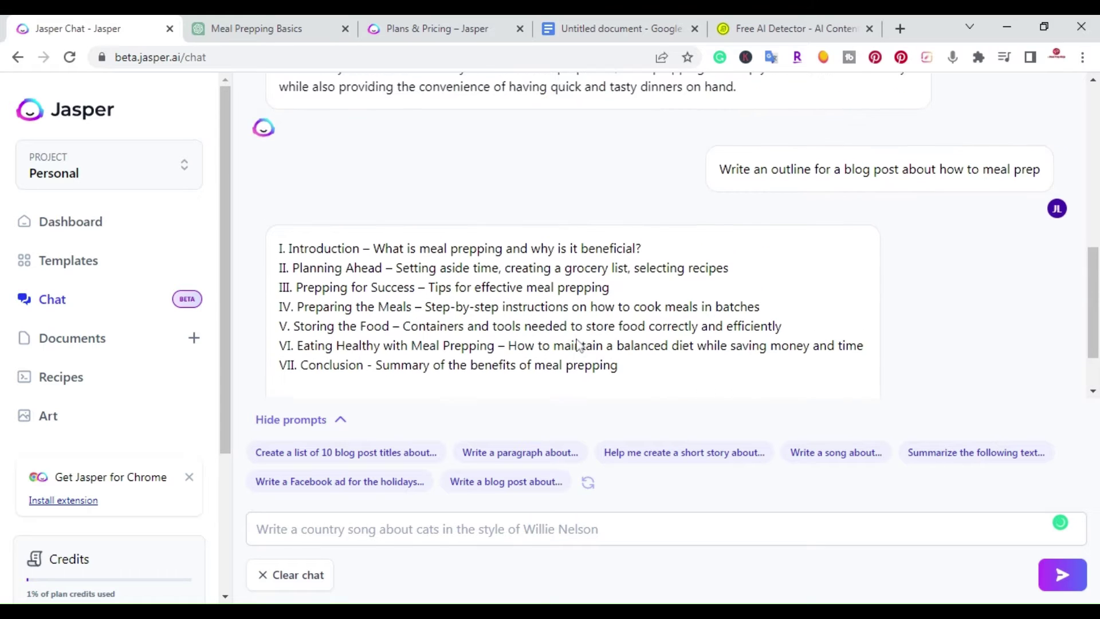
triple_click(458, 250)
key(ctrl+c)
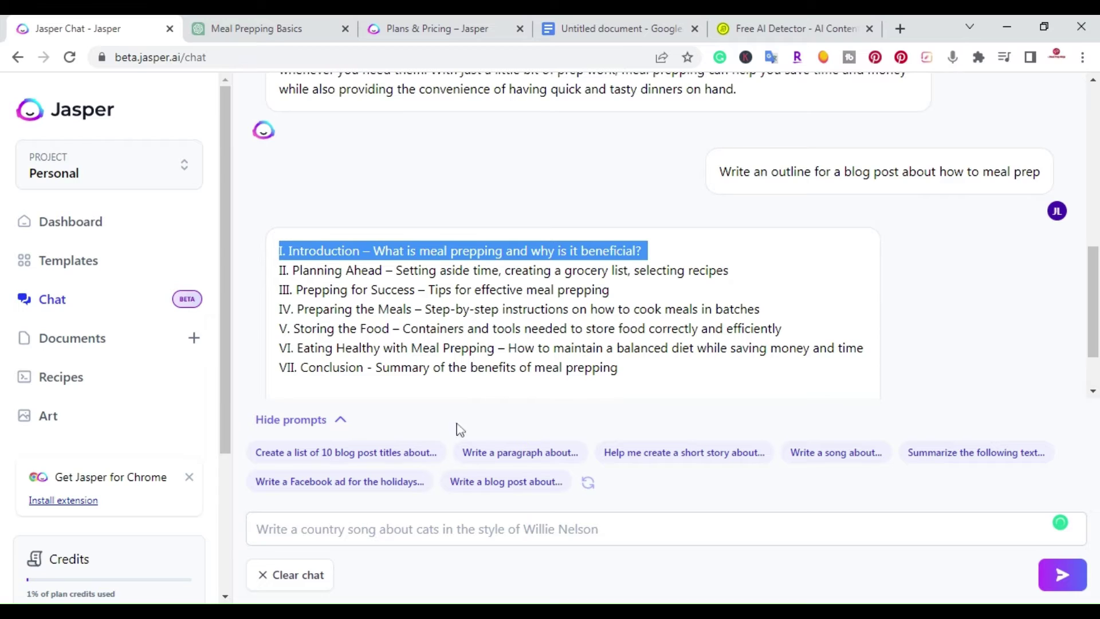
Send 'write about What is meal prepping and why is it beneficial?' to Jasper, then select the sent prompt
click(393, 526)
text(w)
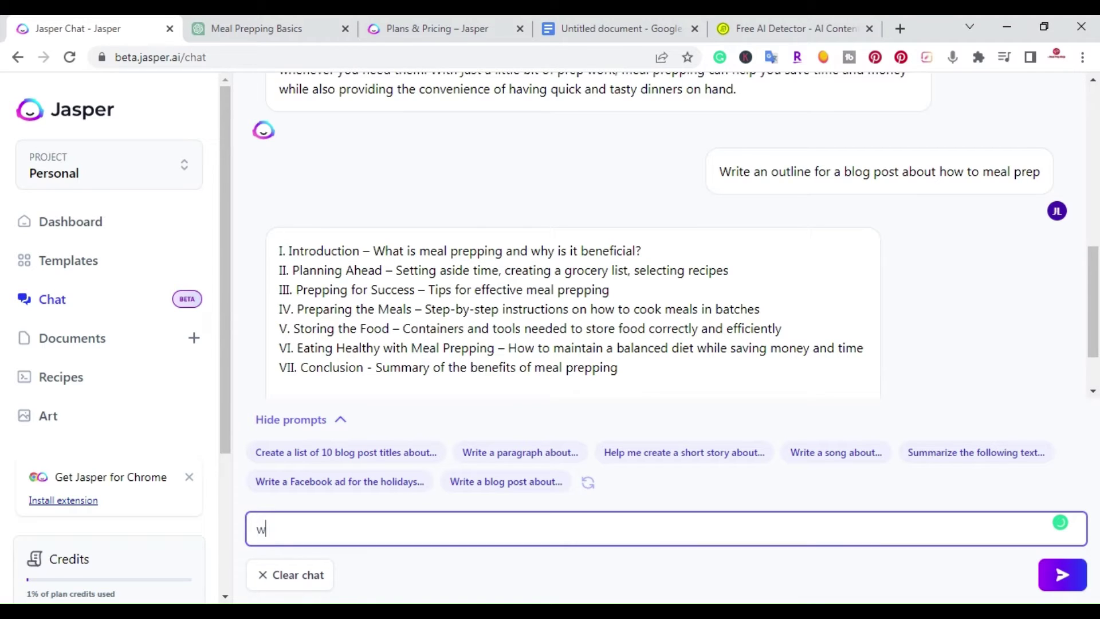
text(rite an intro)
key(ctrl+v)
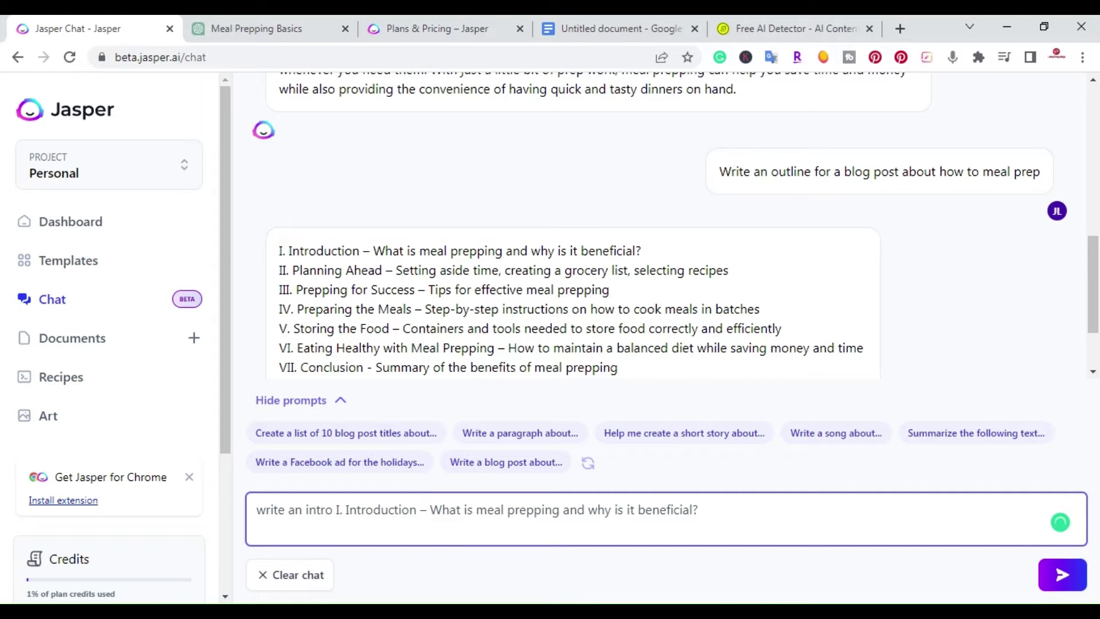
key(BackSpace)
key(BackSpace)
key(BackSpace)
key(BackSpace)
key(BackSpace)
key(BackSpace)
key(BackSpace)
key(BackSpace)
key(BackSpace)
key(BackSpace)
key(BackSpace)
key(BackSpace)
key(BackSpace)
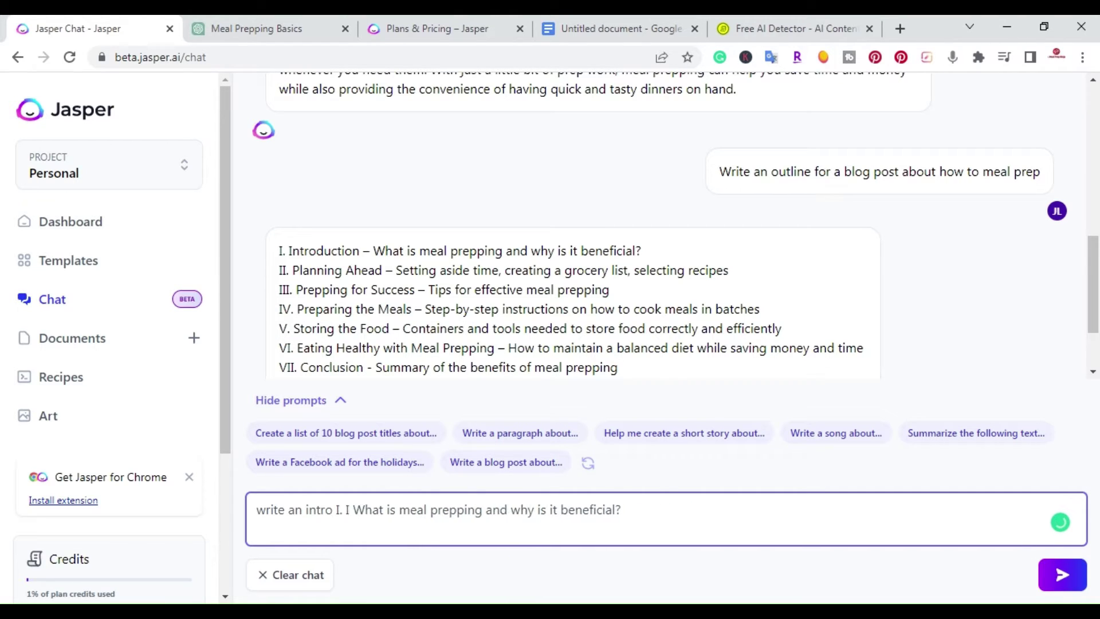
key(BackSpace)
key(BackSpace)
key(BackSpace)
key(BackSpace)
key(BackSpace)
key(BackSpace)
key(BackSpace)
key(BackSpace)
key(BackSpace)
key(BackSpace)
key(BackSpace)
key(BackSpace)
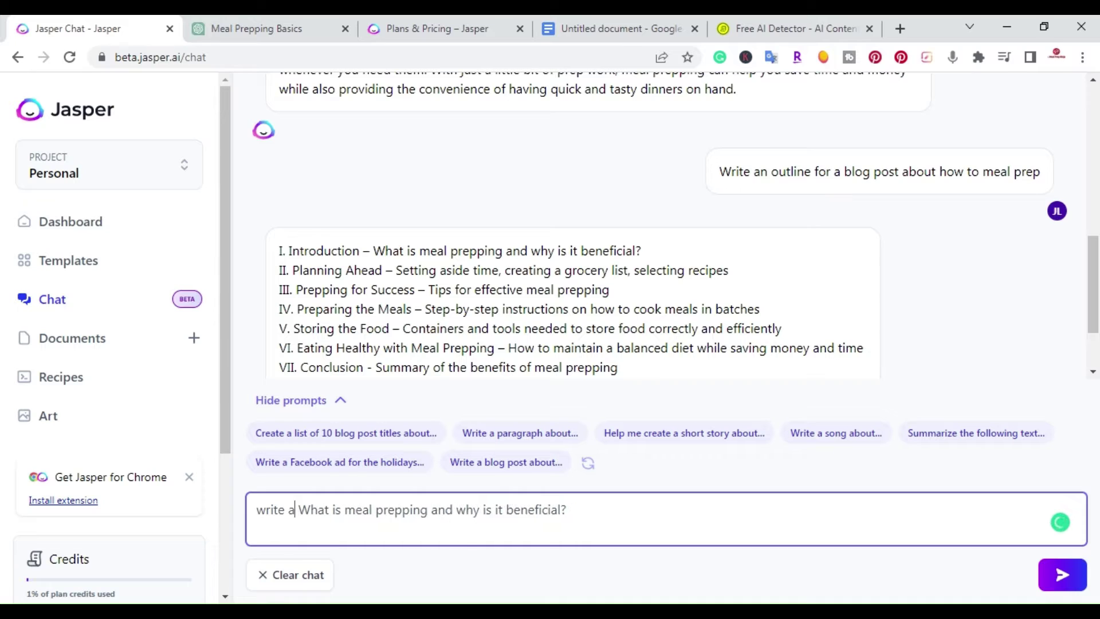
text(bout)
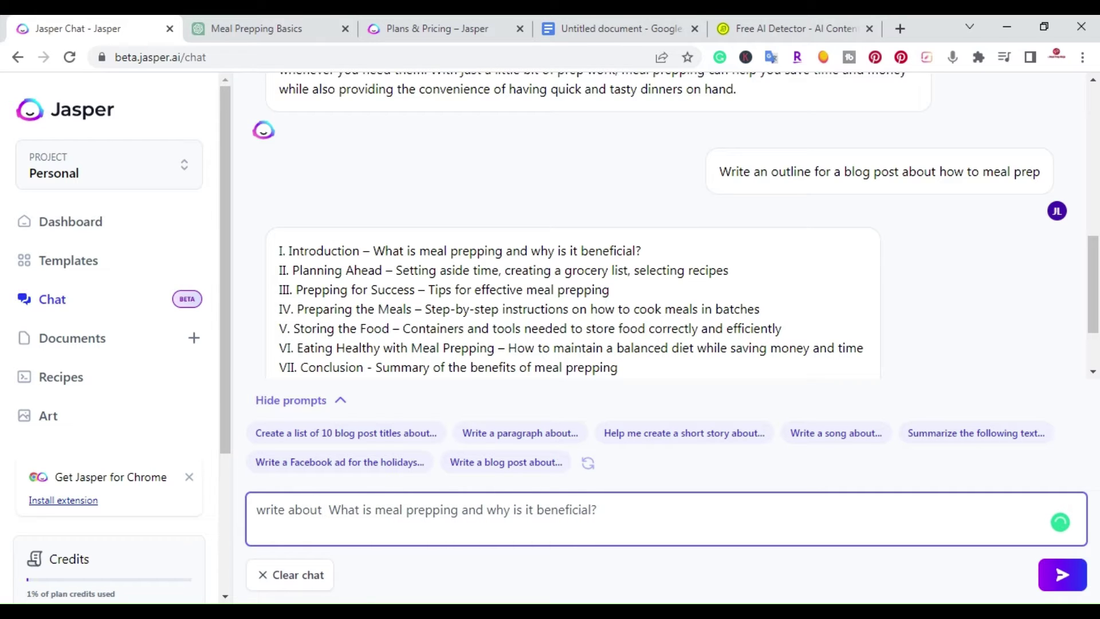
key(BackSpace)
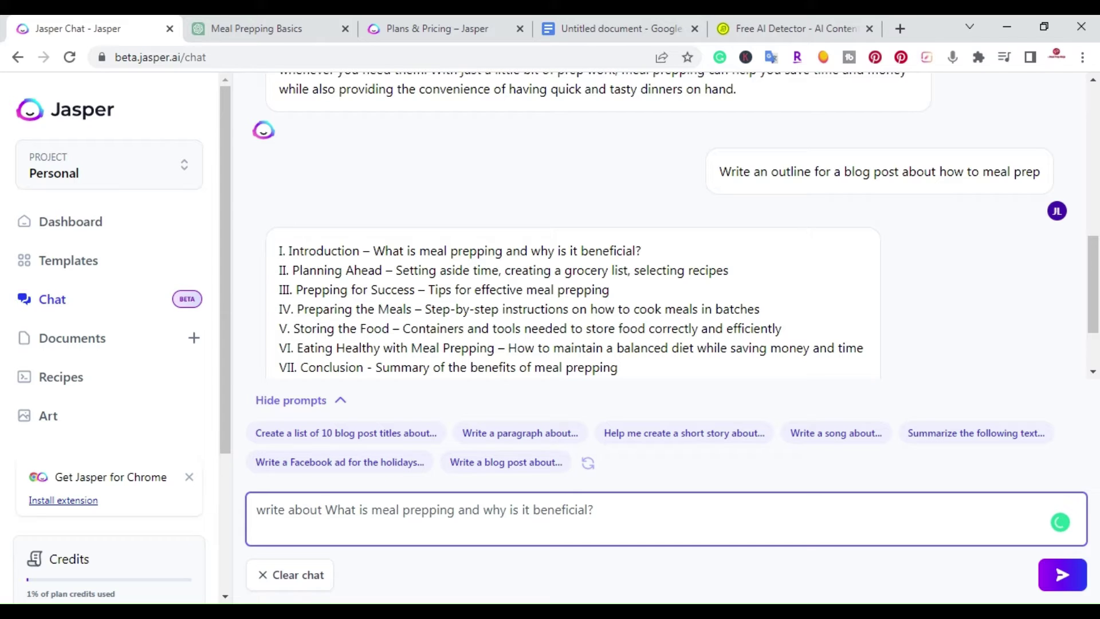
click(1061, 574)
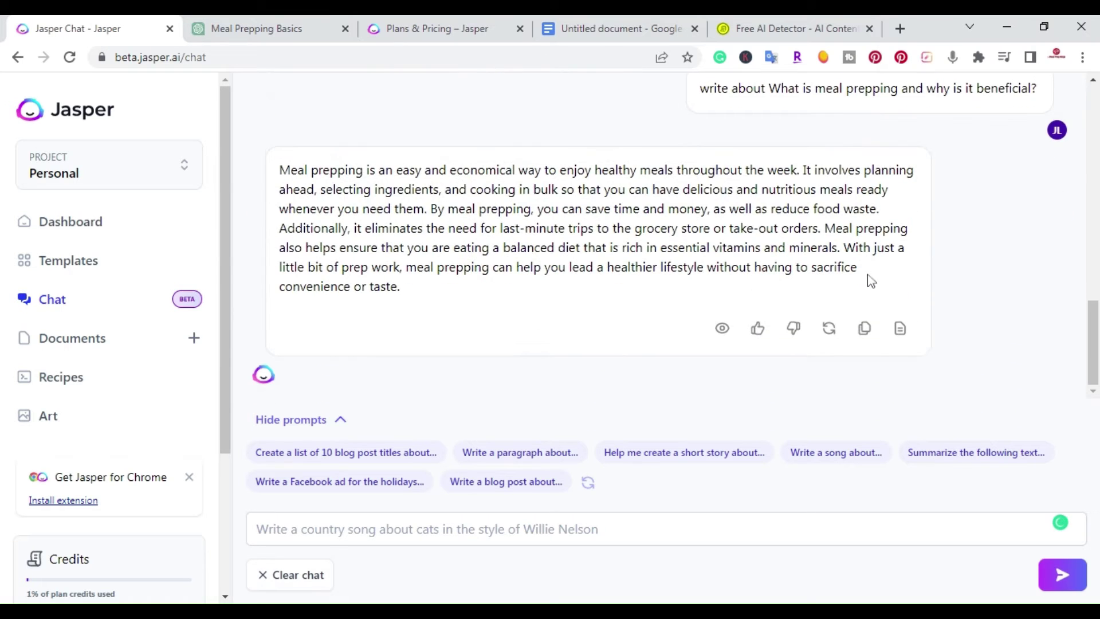
scroll(504, 298, up, 1)
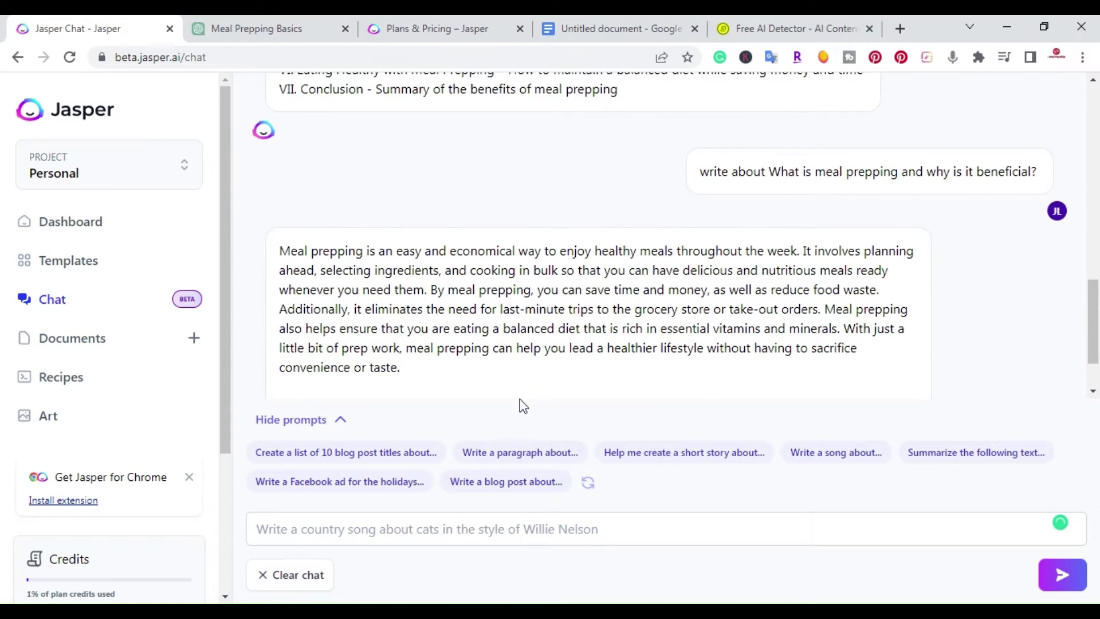
triple_click(732, 174)
key(ctrl+c)
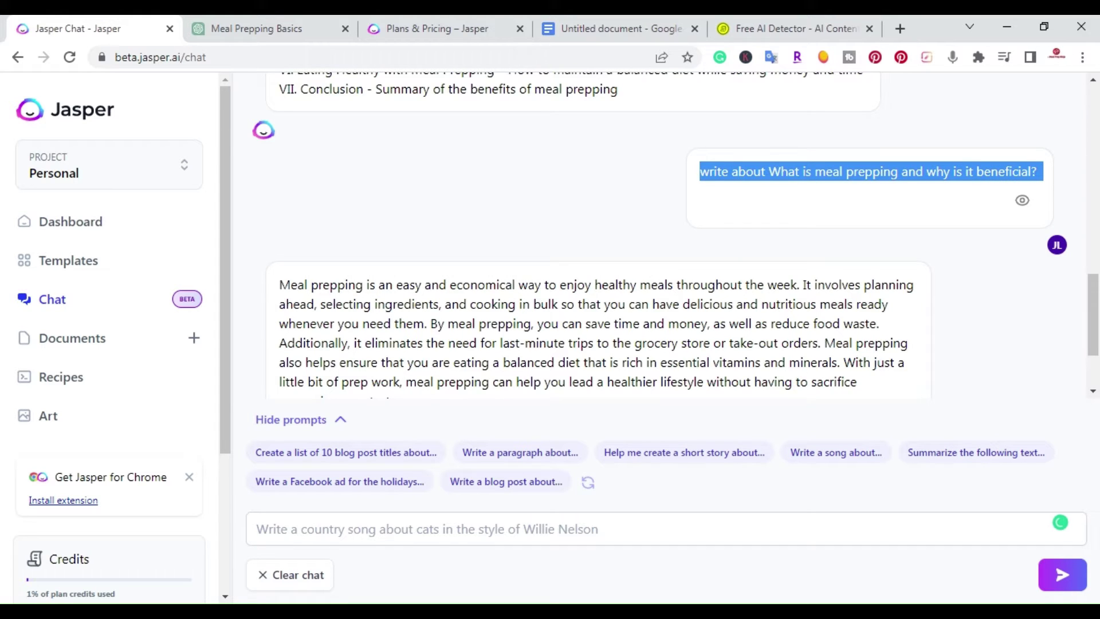
Paste the meal-prepping benefits question into ChatGPT and send it
click(282, 27)
click(359, 542)
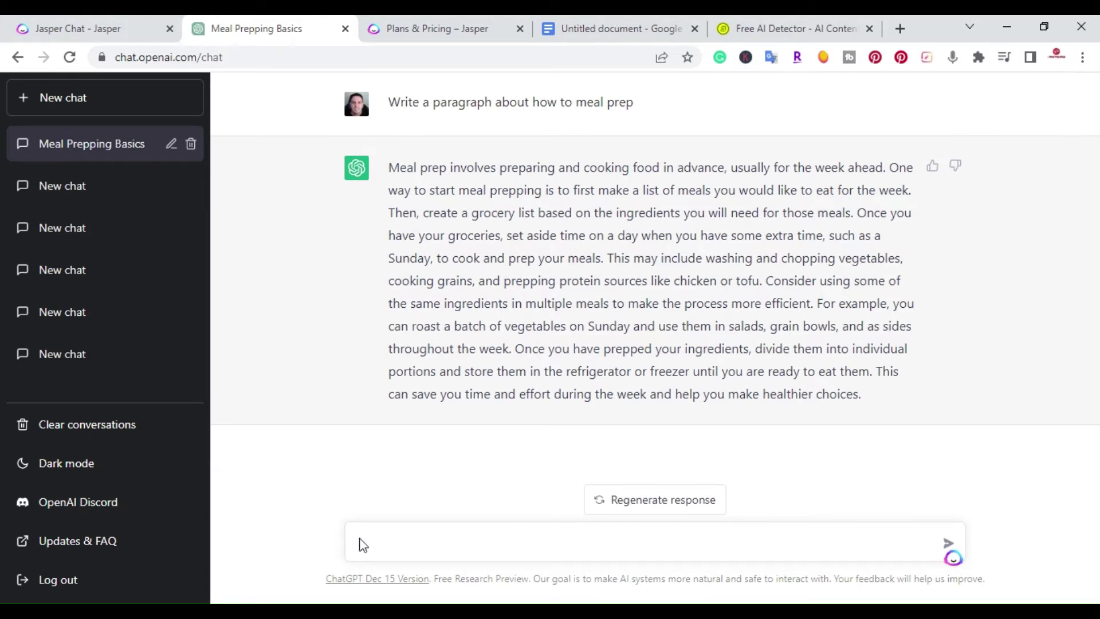
key(ctrl+v)
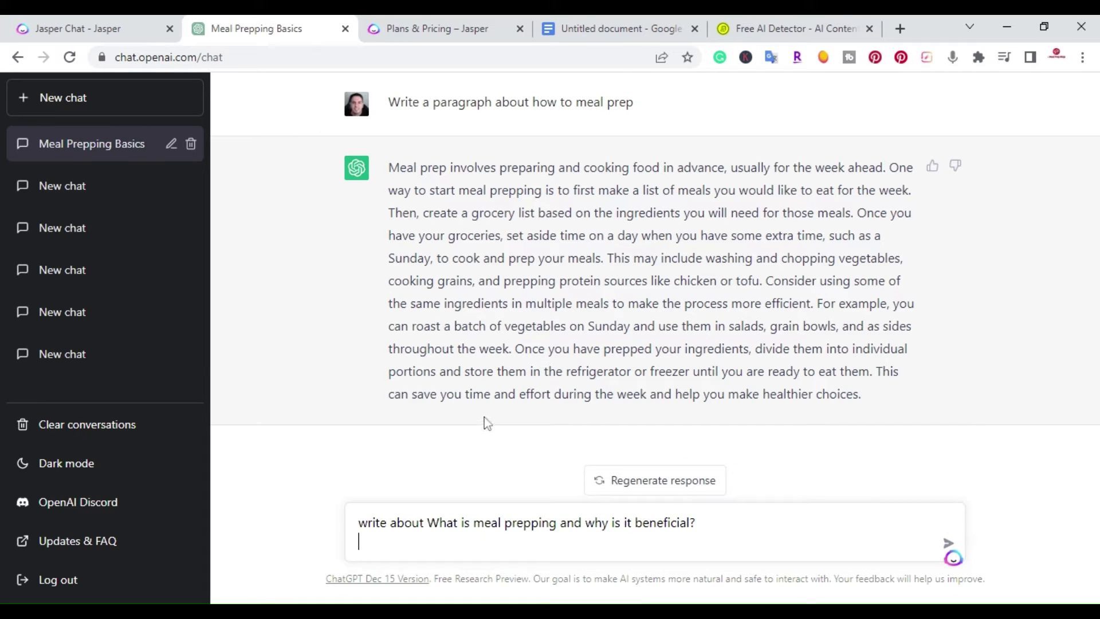
key(BackSpace)
key(Return)
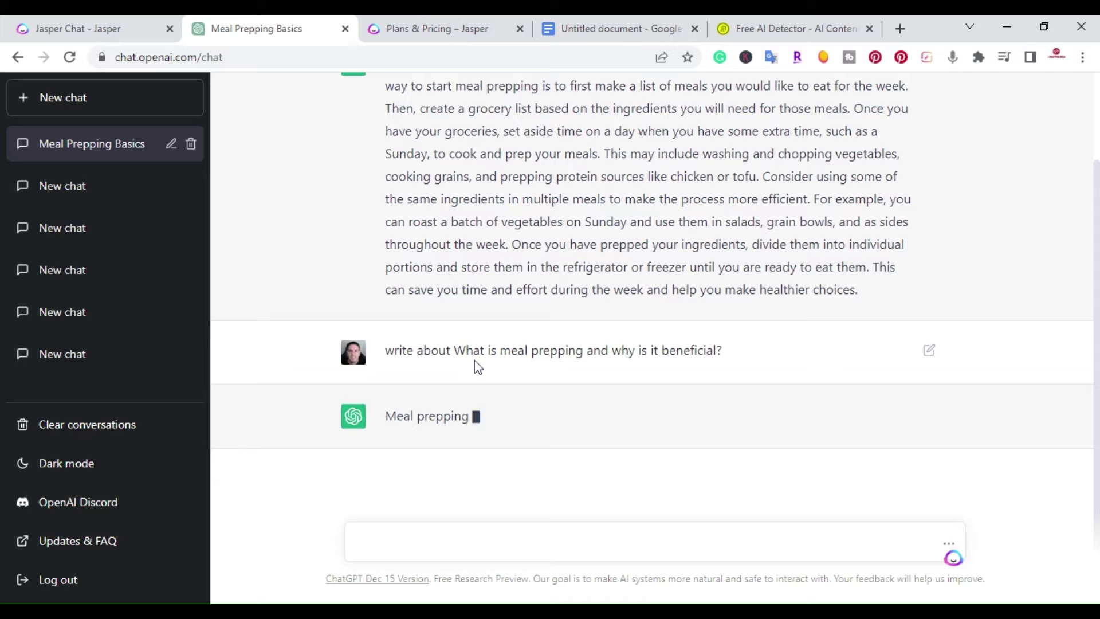
Compare ChatGPT's answer with Jasper's while it generates, ending on Jasper Chat
click(78, 23)
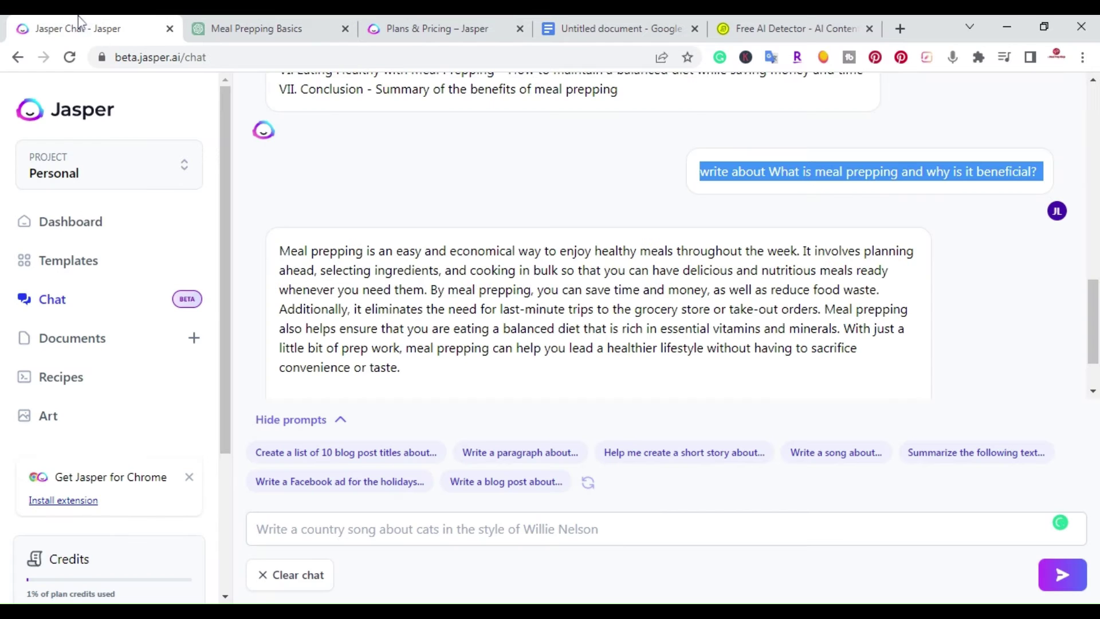
click(210, 25)
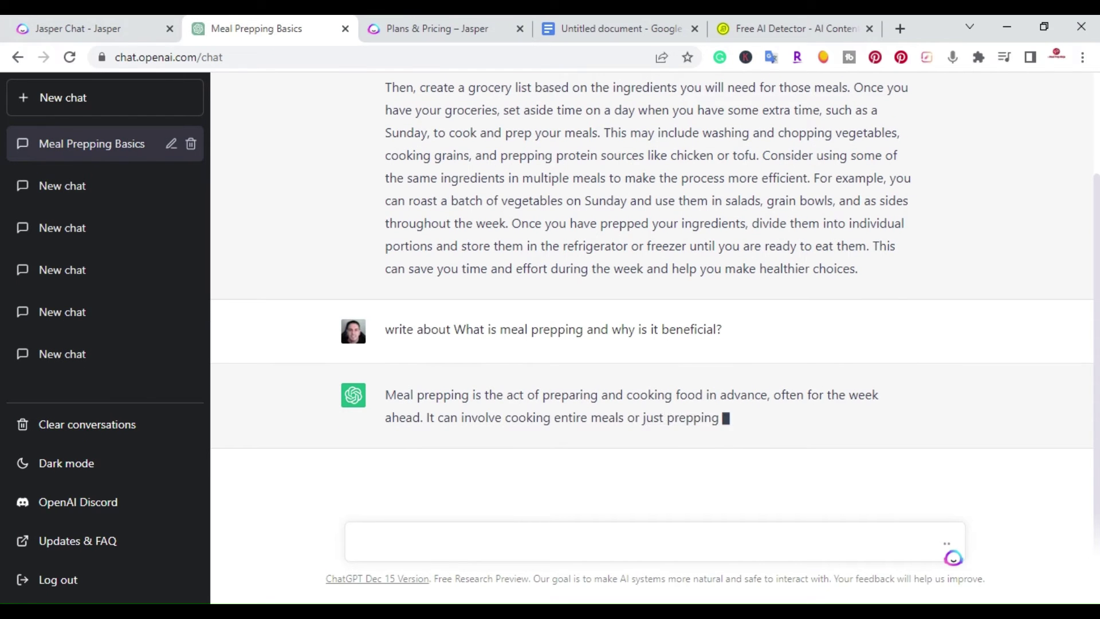
click(80, 23)
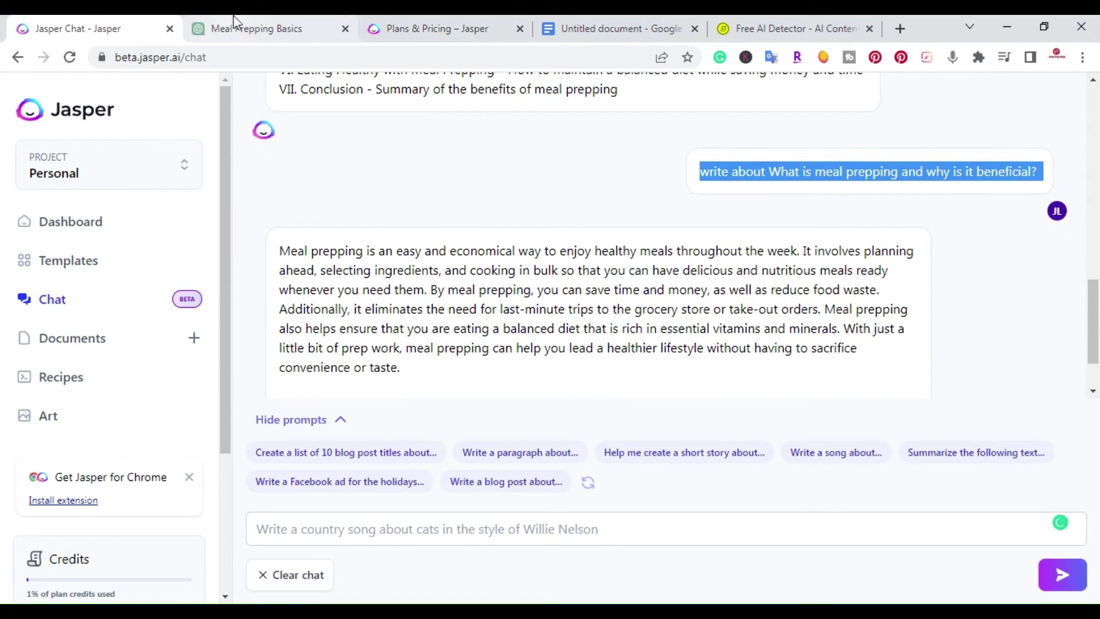
click(244, 21)
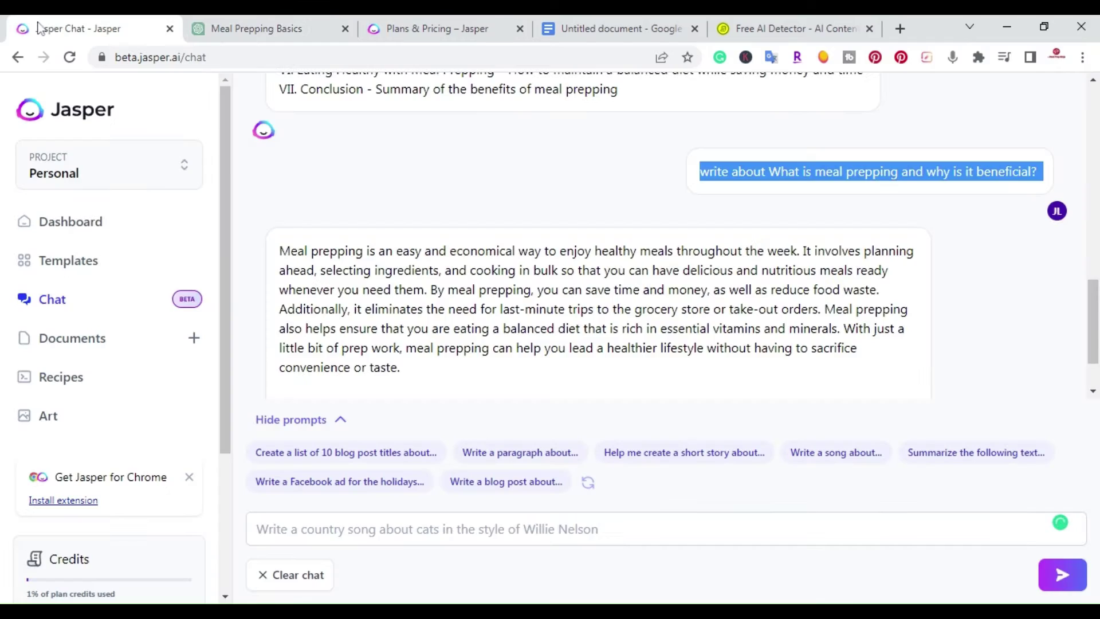
click(103, 28)
Rate Jasper's meal-prepping reply as a good message
scroll(258, 287, up, 2)
scroll(667, 363, up, 7)
scroll(667, 364, down, 7)
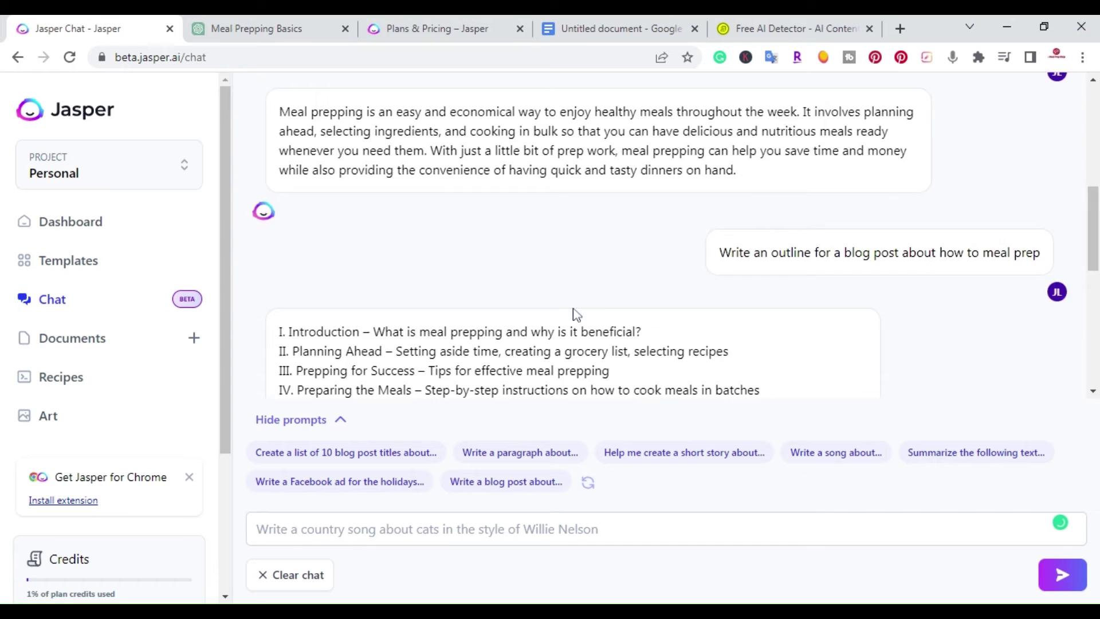
scroll(566, 326, down, 4)
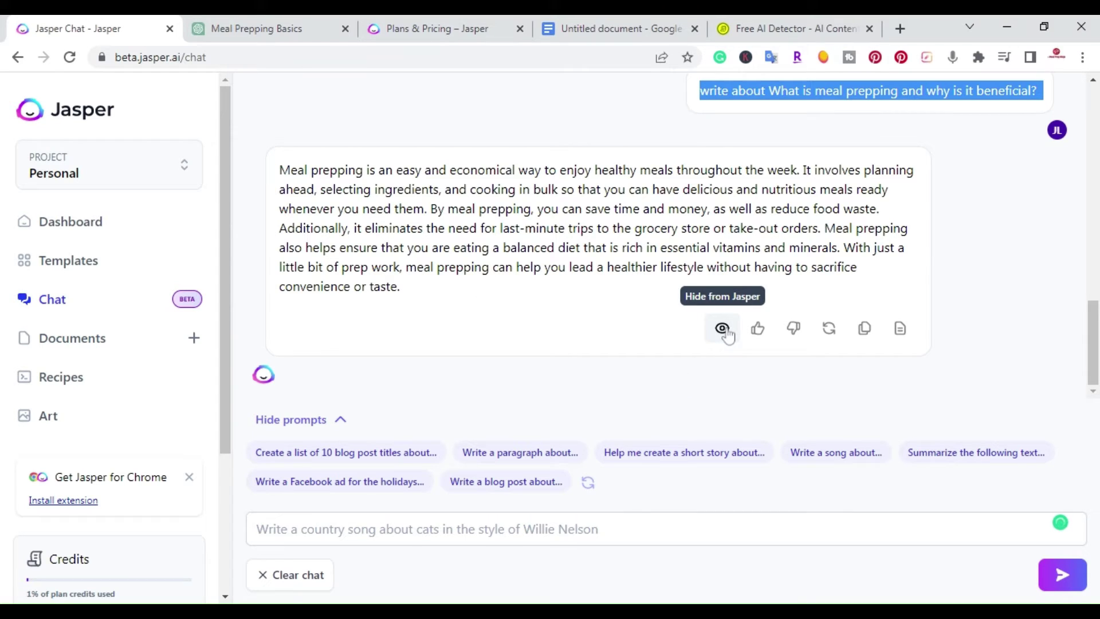
click(757, 331)
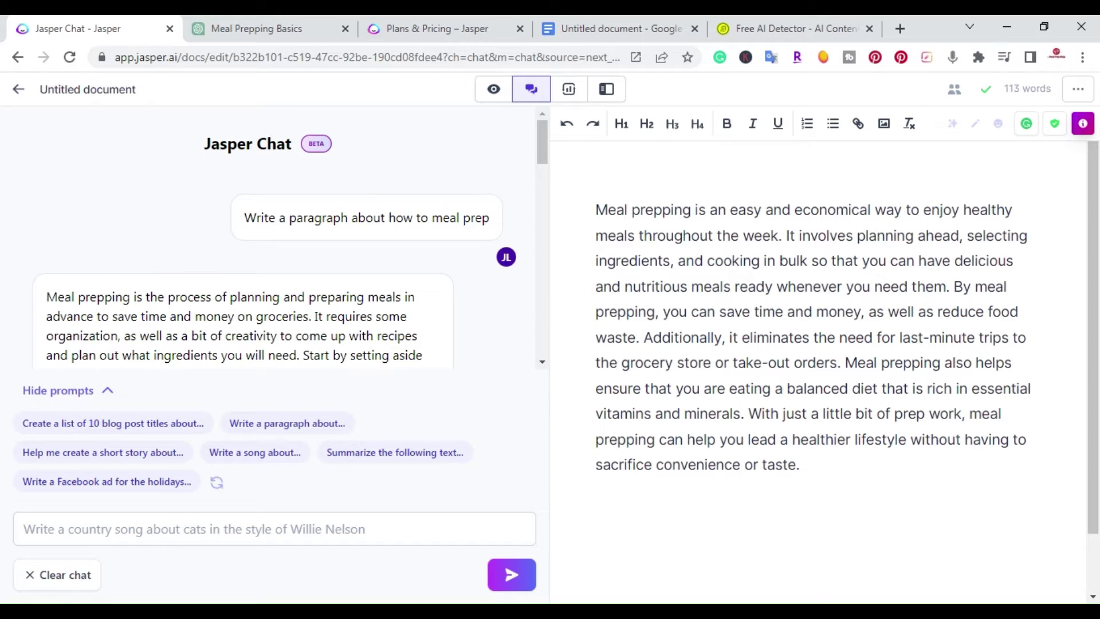
scroll(813, 344, down, 1)
scroll(813, 344, up, 1)
scroll(202, 238, down, 1)
scroll(201, 238, down, 1)
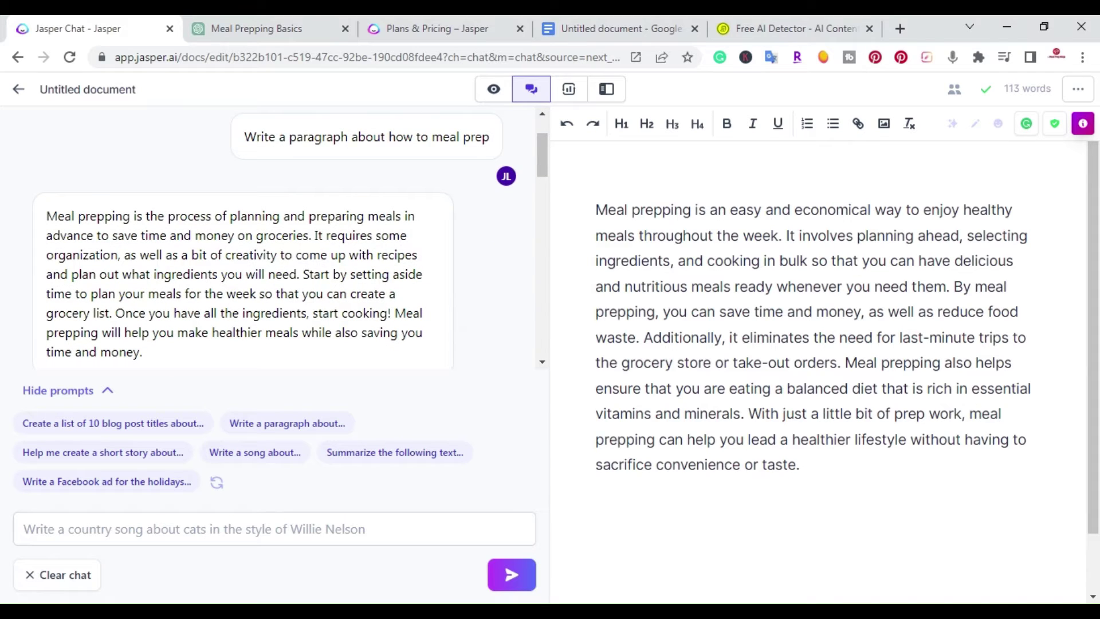
scroll(813, 344, down, 1)
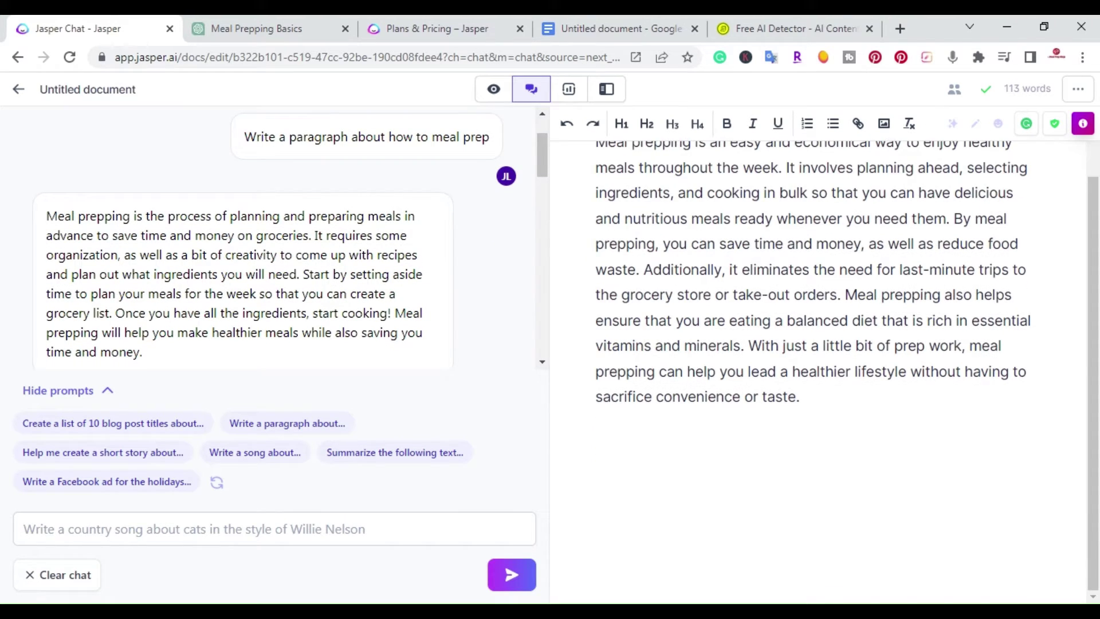
scroll(813, 344, up, 1)
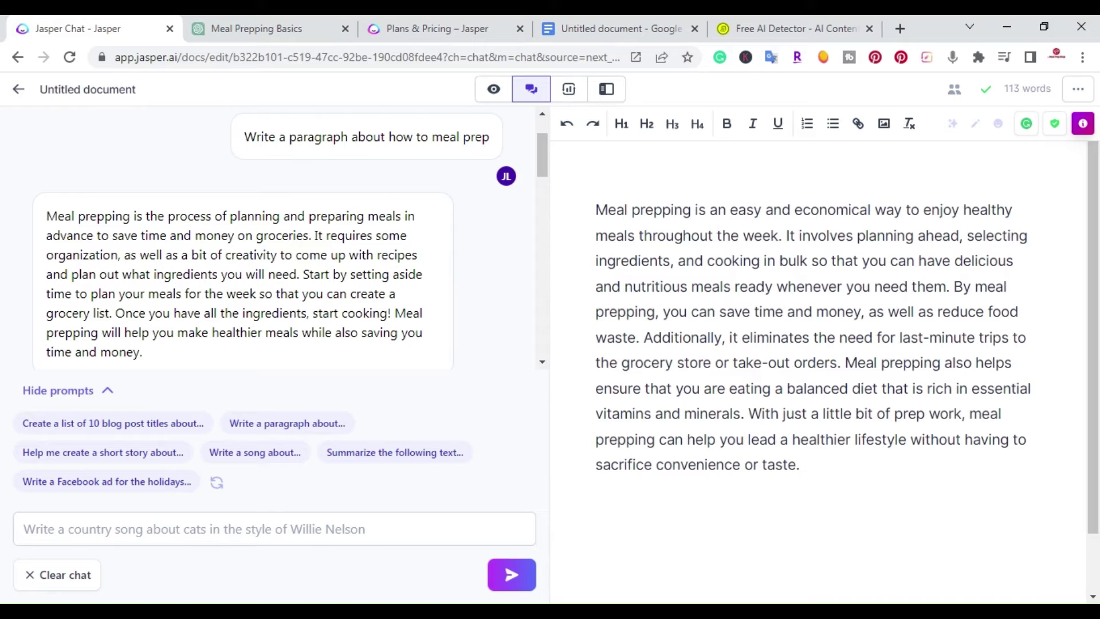
click(212, 24)
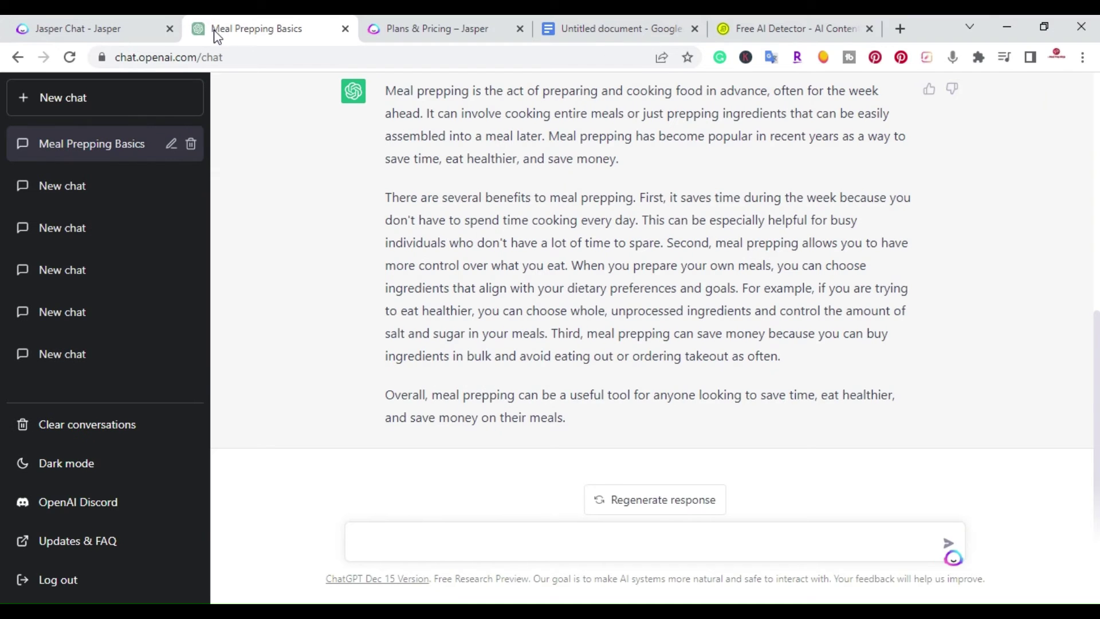
scroll(712, 361, up, 3)
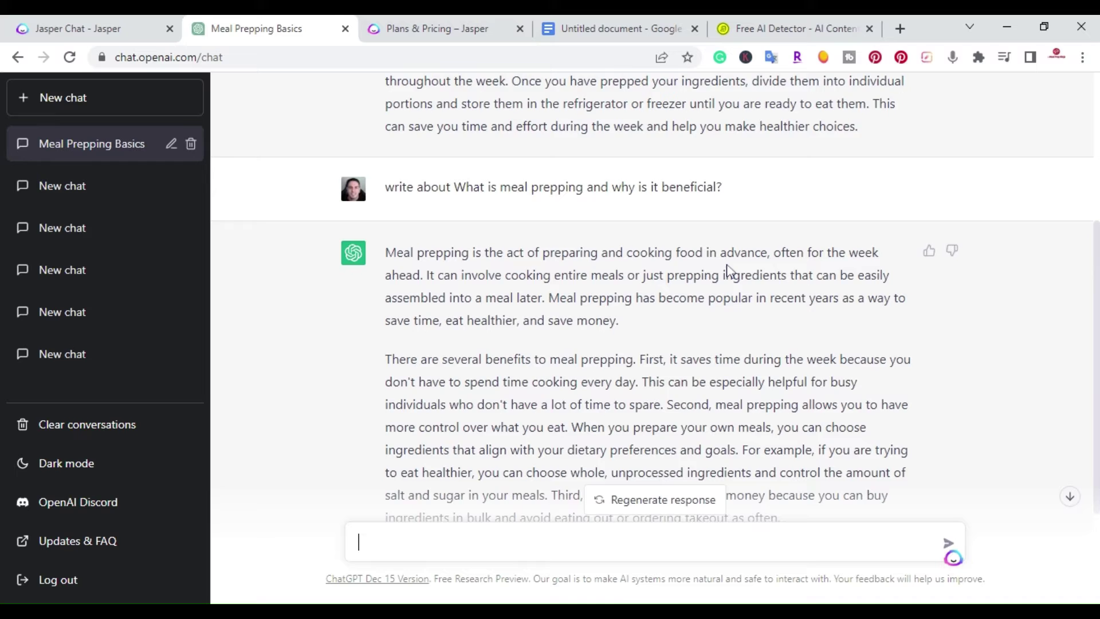
scroll(727, 271, down, 2)
scroll(562, 387, down, 2)
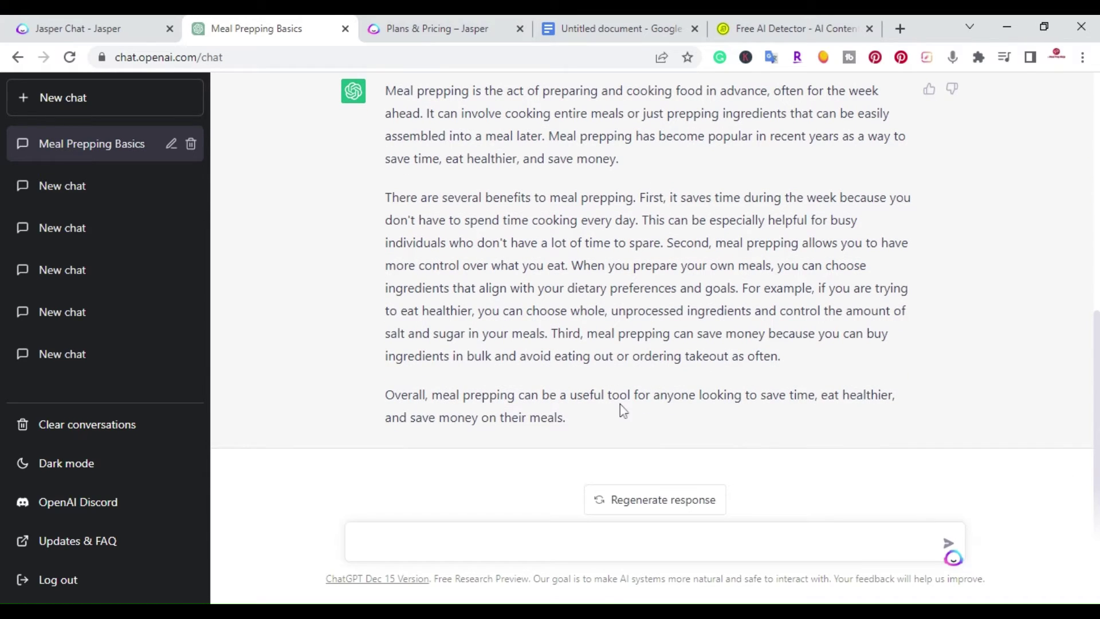
click(121, 26)
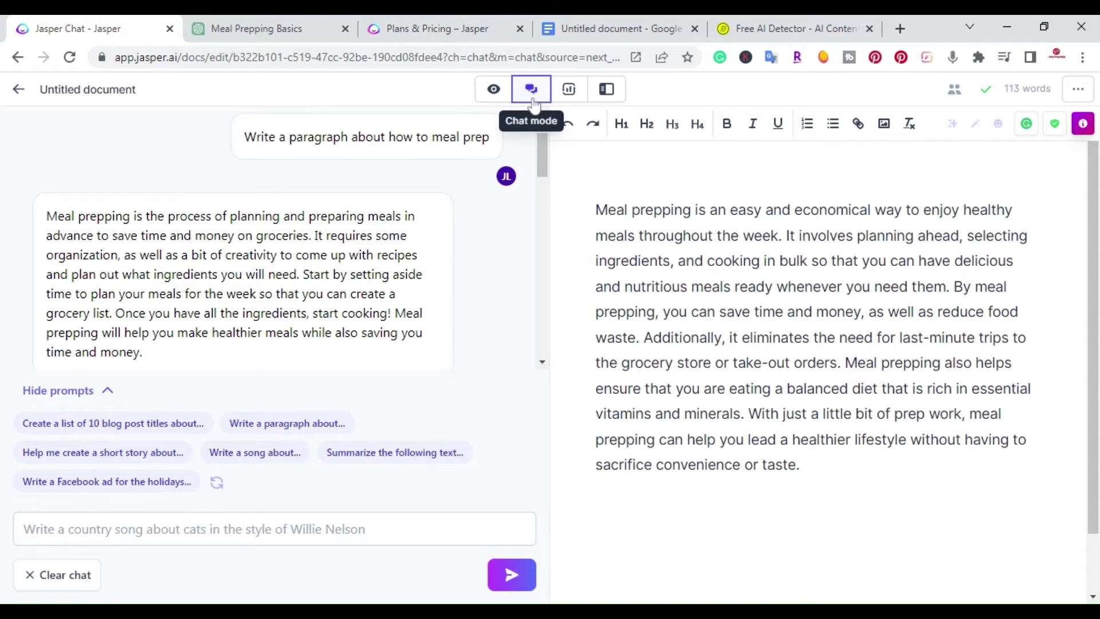
scroll(630, 286, down, 1)
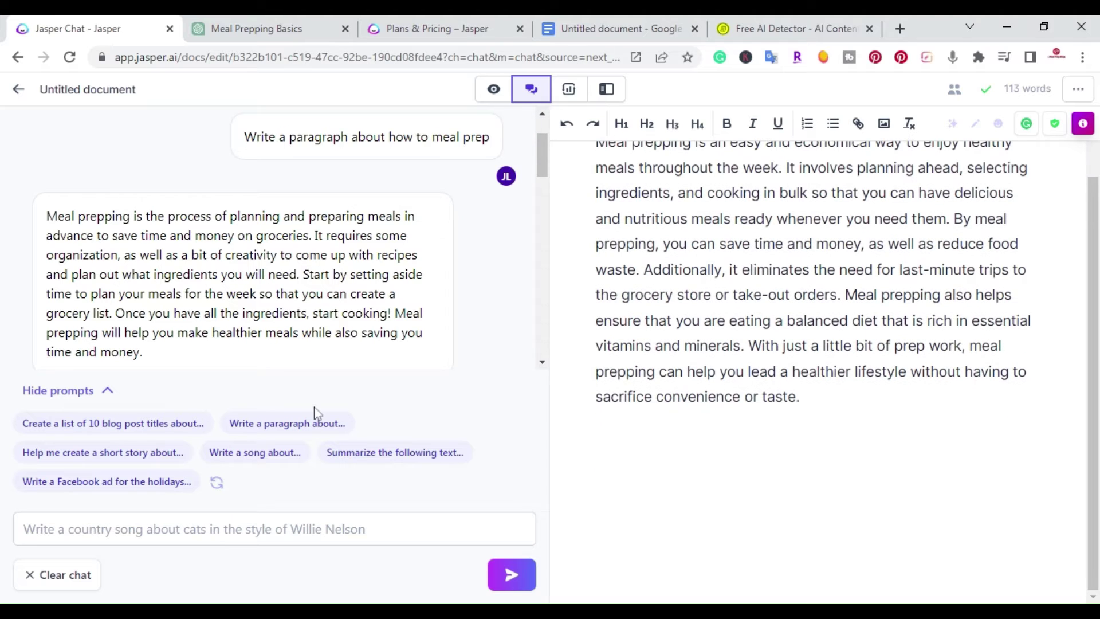
click(408, 23)
scroll(457, 209, down, 5)
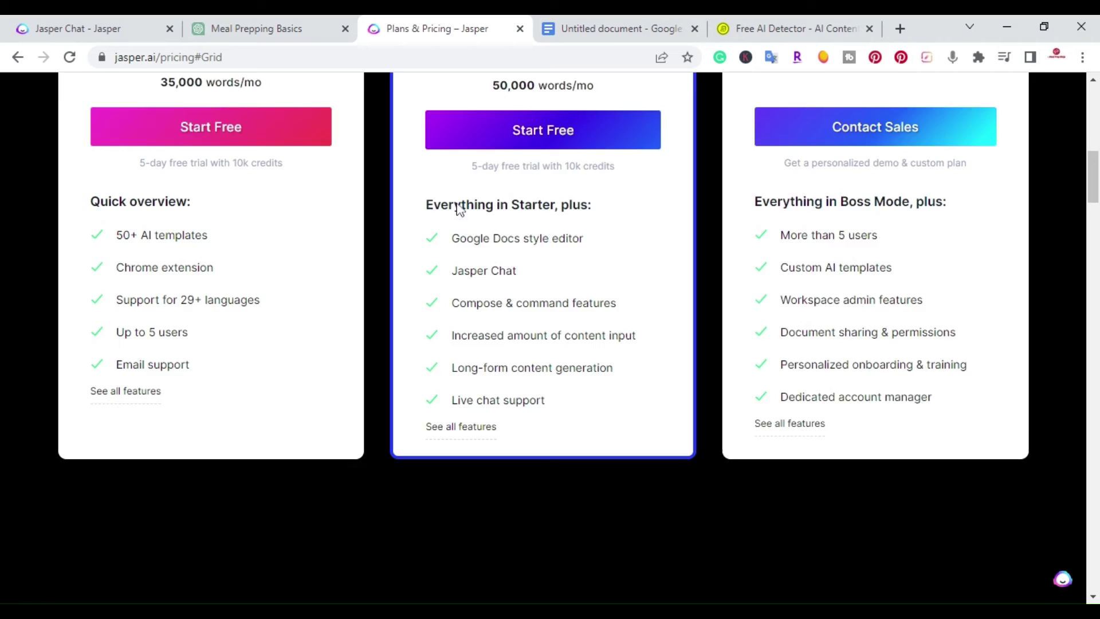
scroll(462, 291, down, 15)
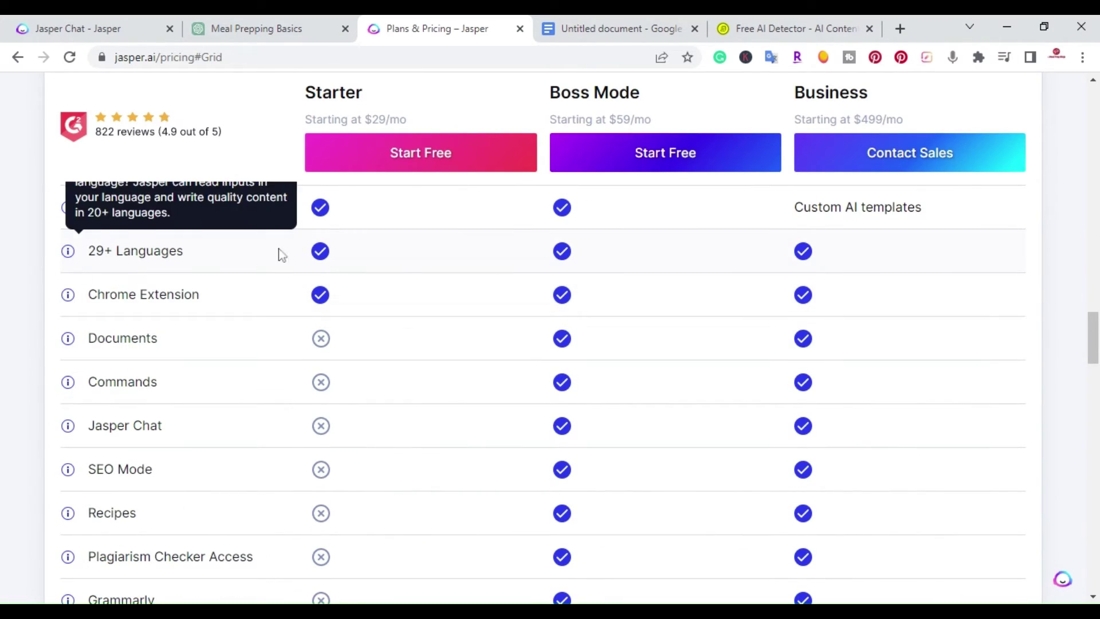
click(109, 26)
Send Jasper the prompt 'translate above paragraph into Spanish'
click(24, 529)
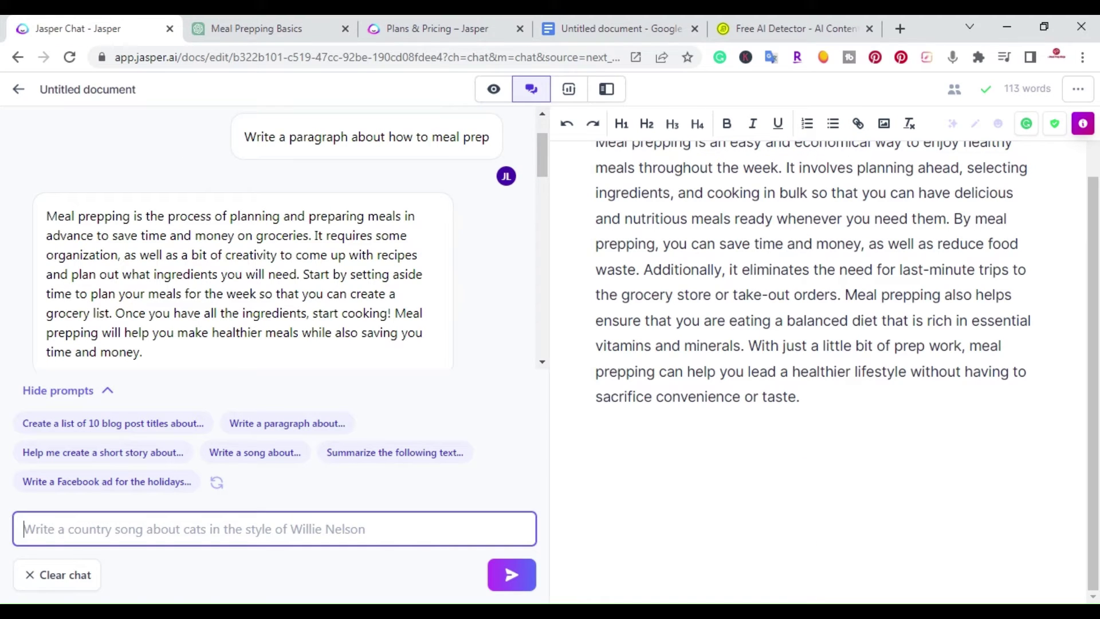
text(transla)
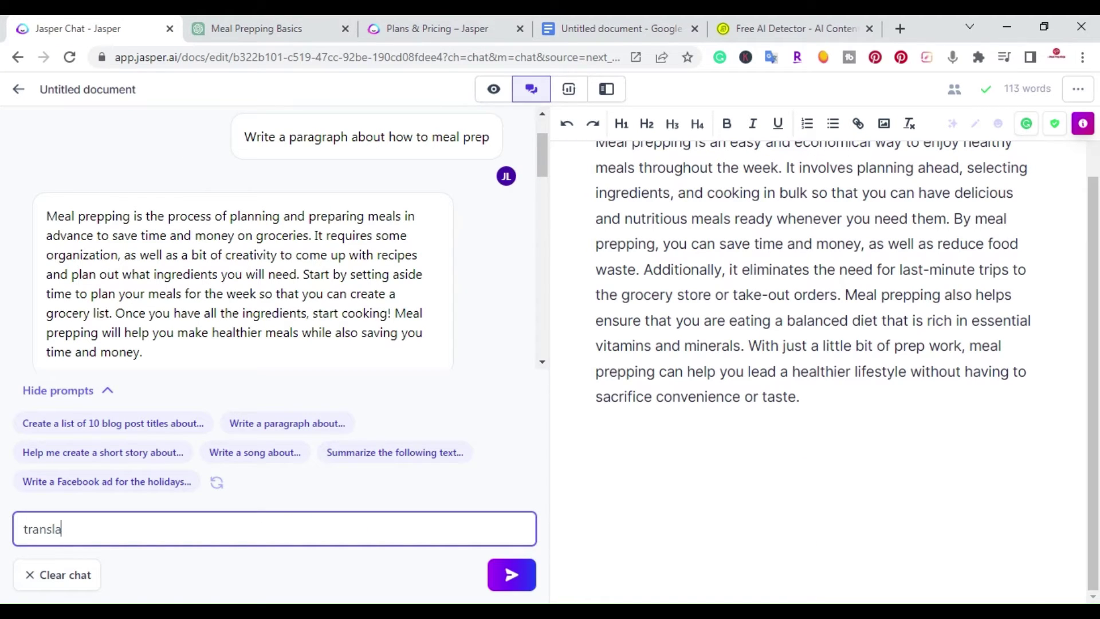
text(te into spanish)
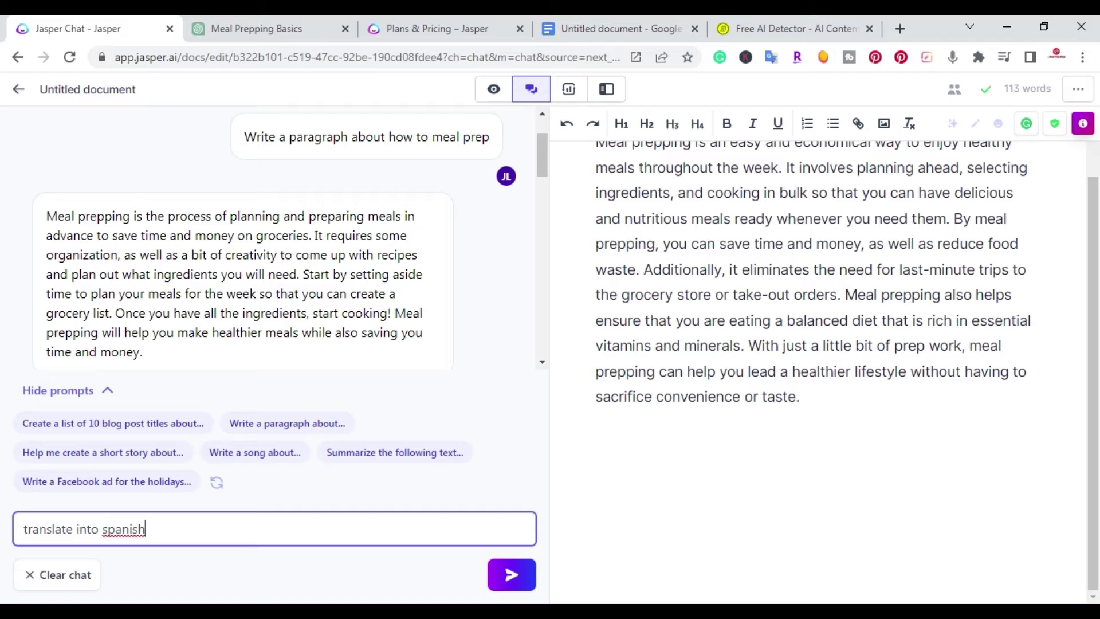
double_click(122, 528)
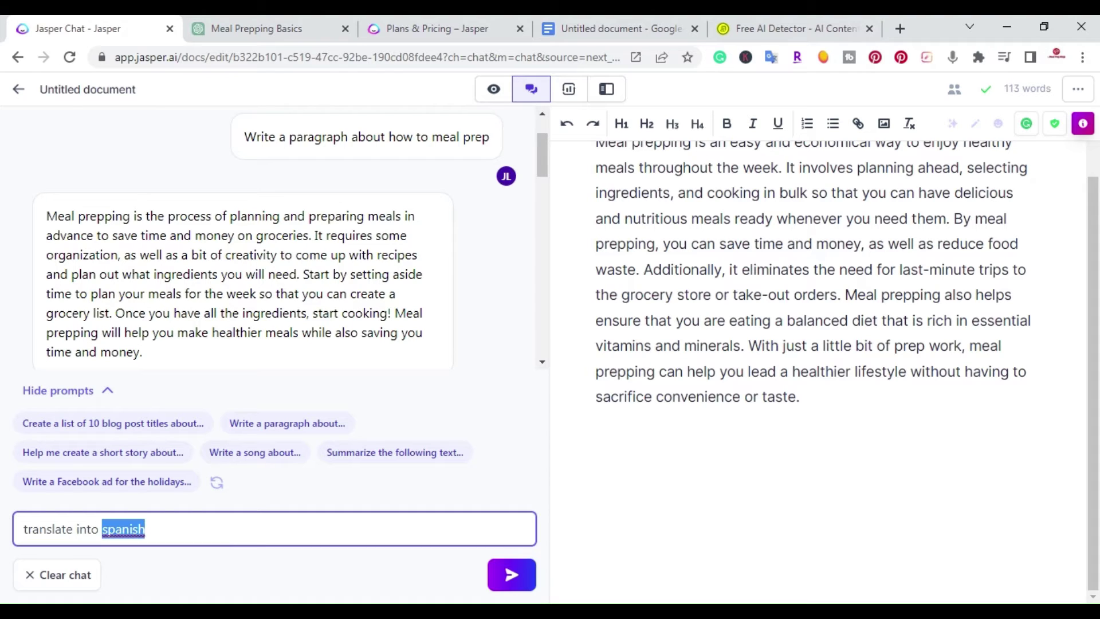
text(Spanish)
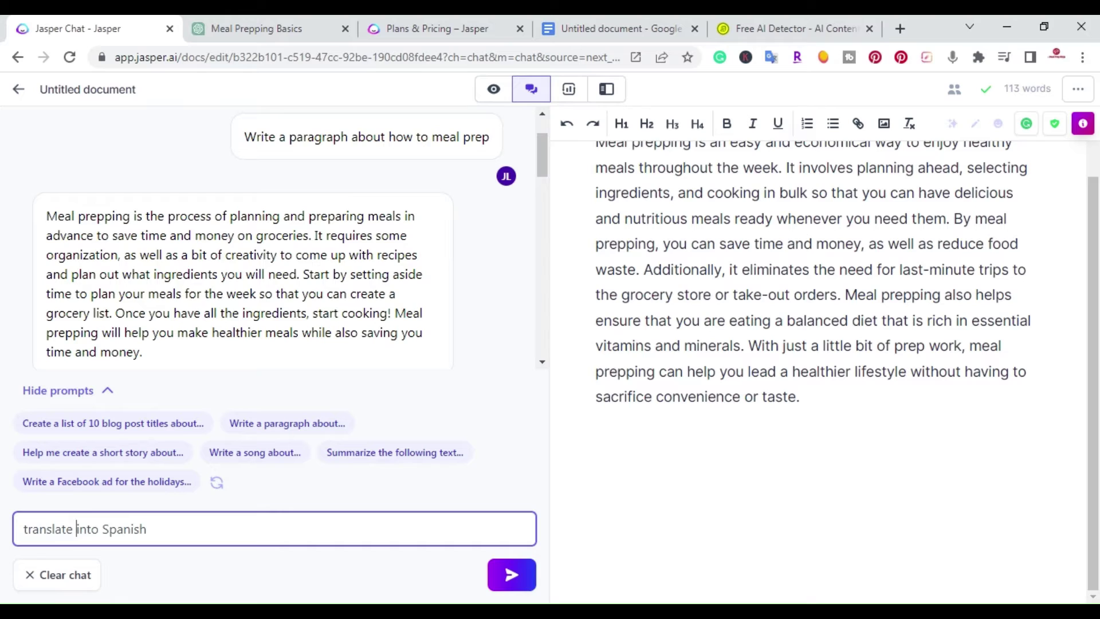
text( above )
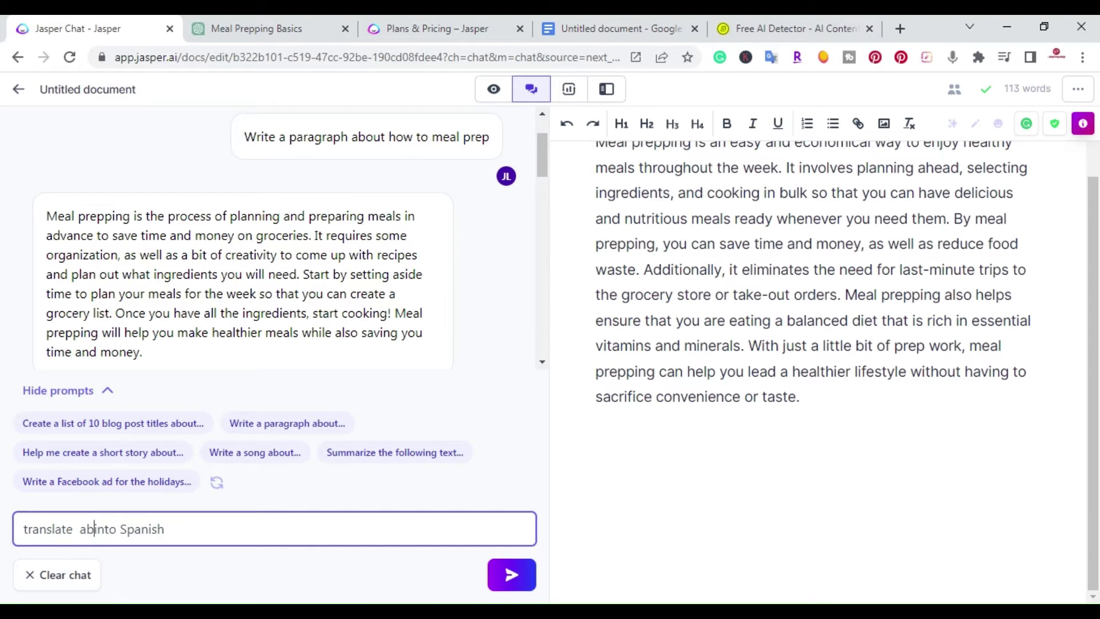
text(paragrap)
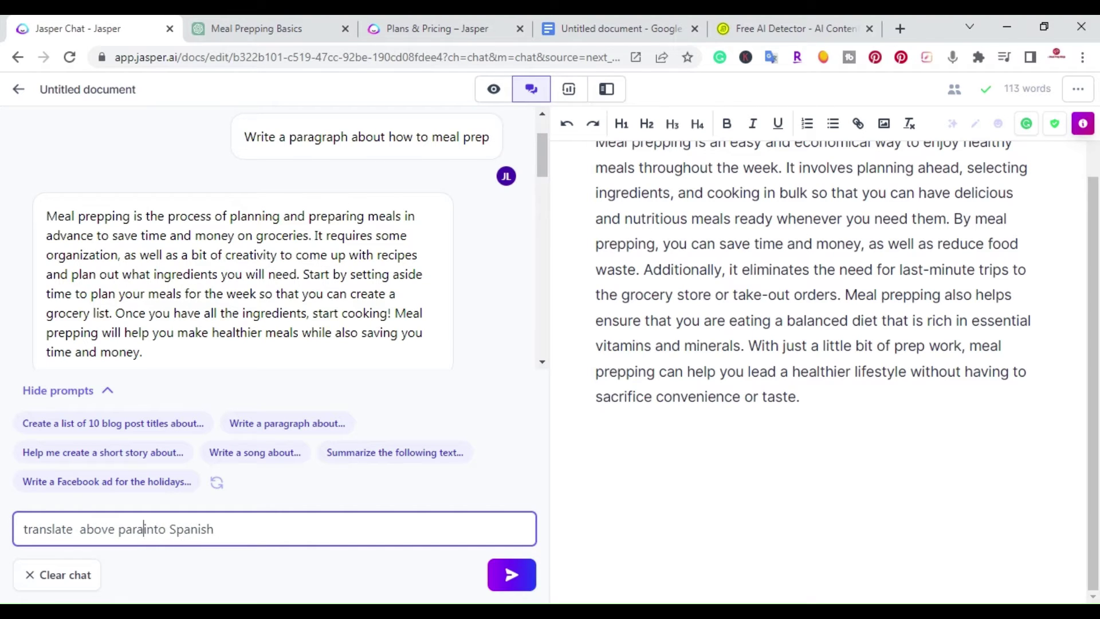
text(gh)
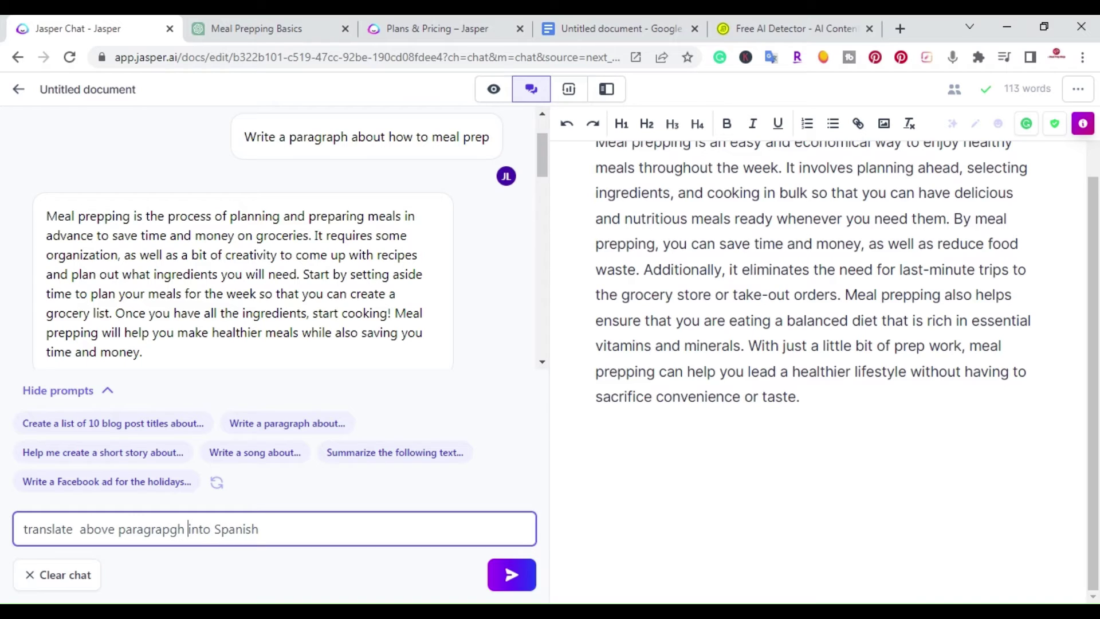
double_click(151, 529)
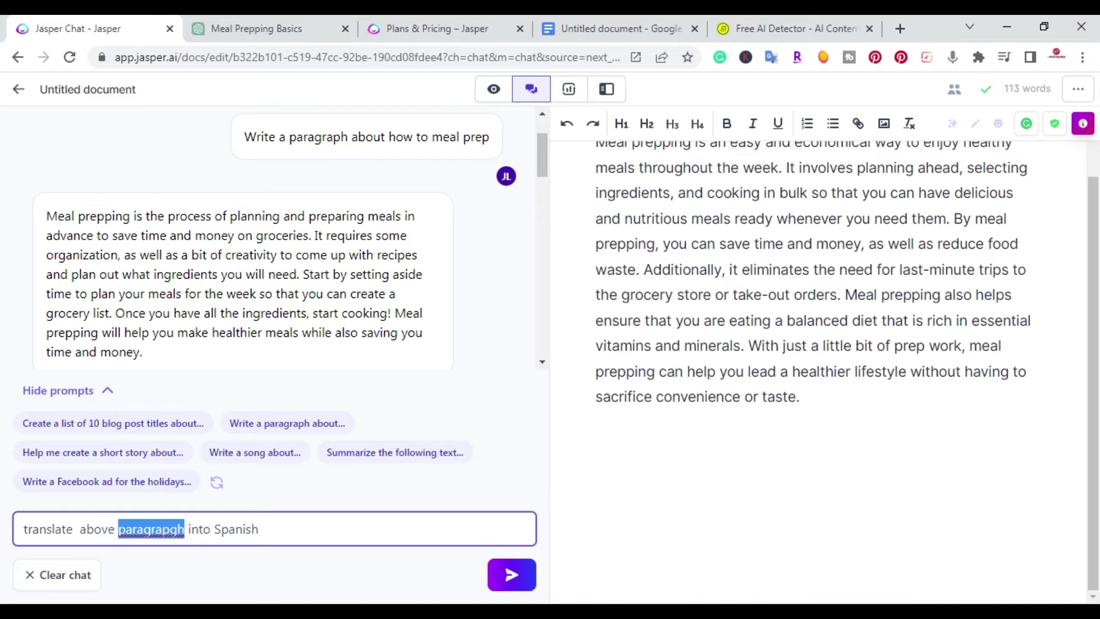
text(paragraph)
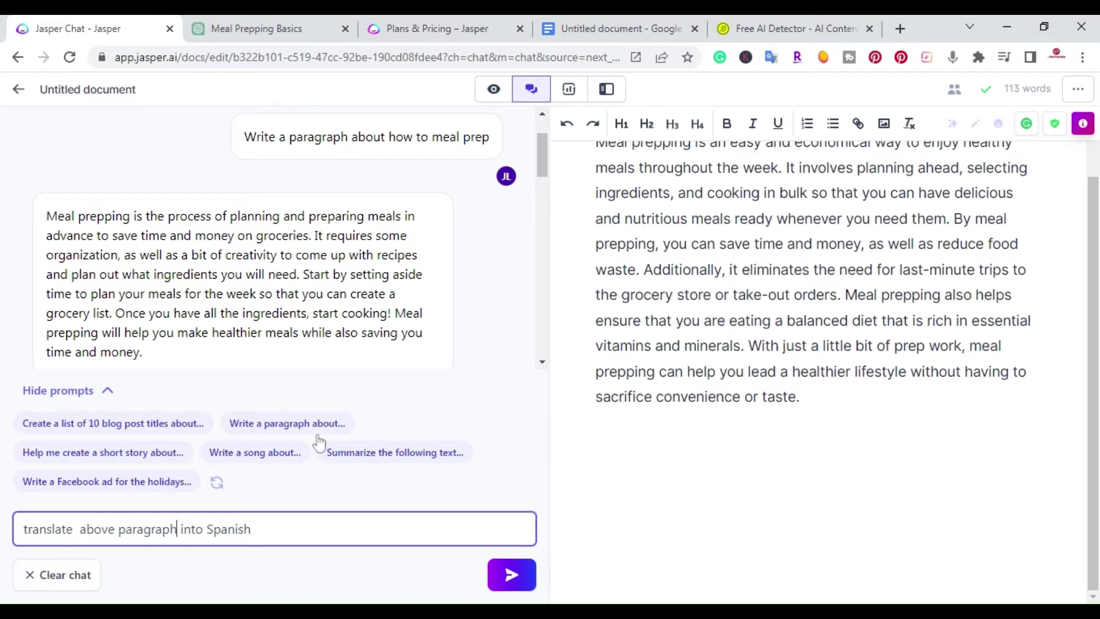
click(503, 582)
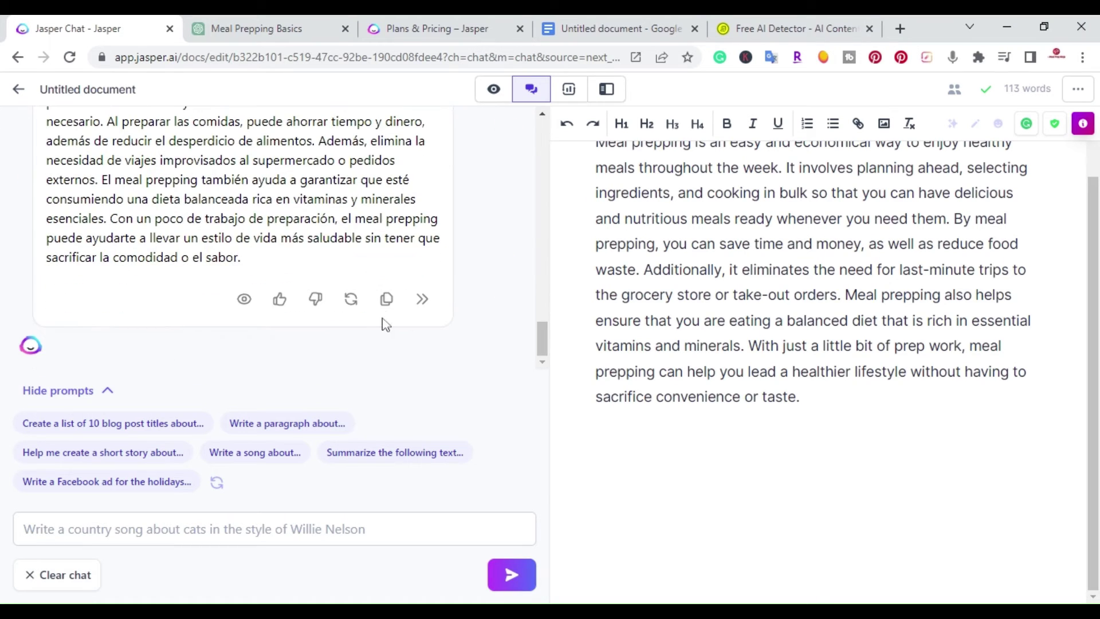
scroll(387, 334, up, 3)
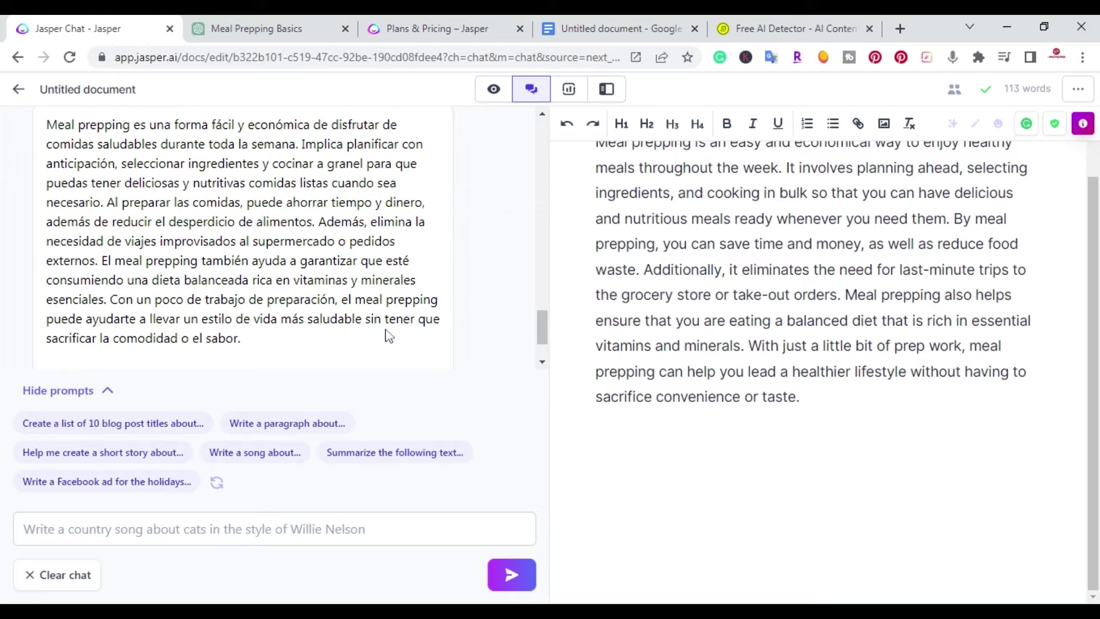
scroll(352, 334, up, 2)
scroll(136, 189, up, 5)
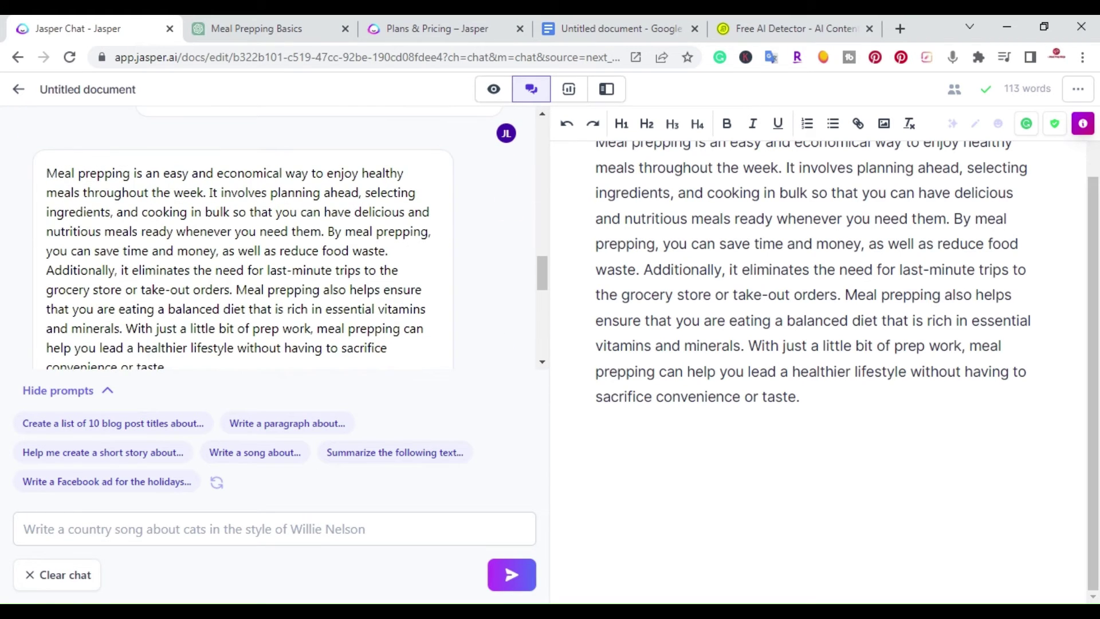
scroll(136, 189, down, 2)
scroll(135, 189, down, 5)
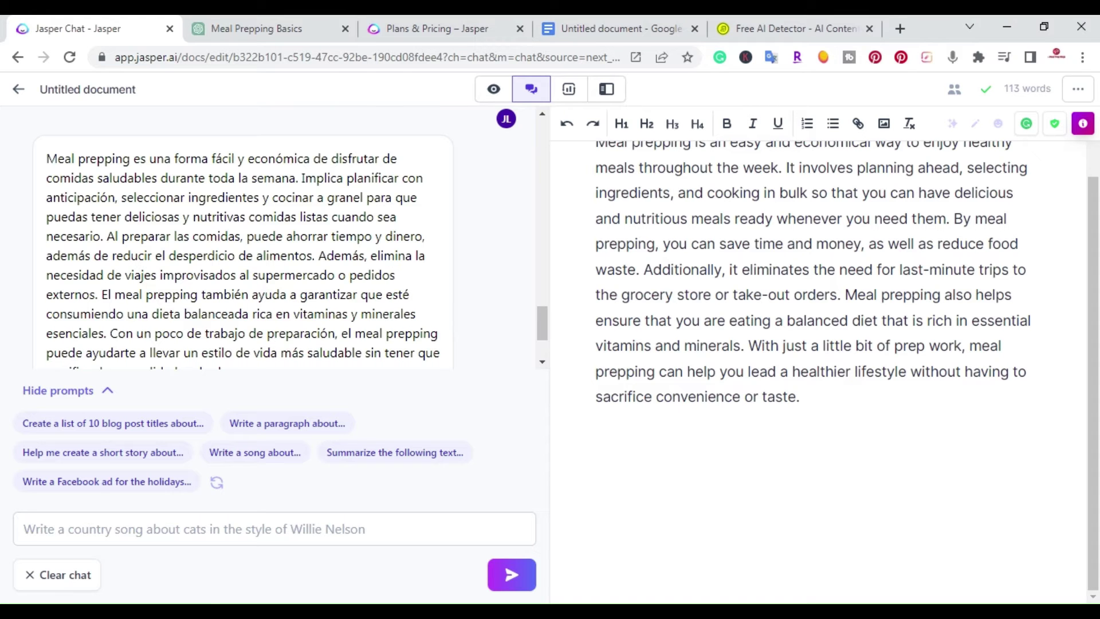
In the Meal Prepping Basics chat, send ChatGPT 'Translate above paragraph into Spanish'
click(219, 21)
scroll(653, 286, up, 4)
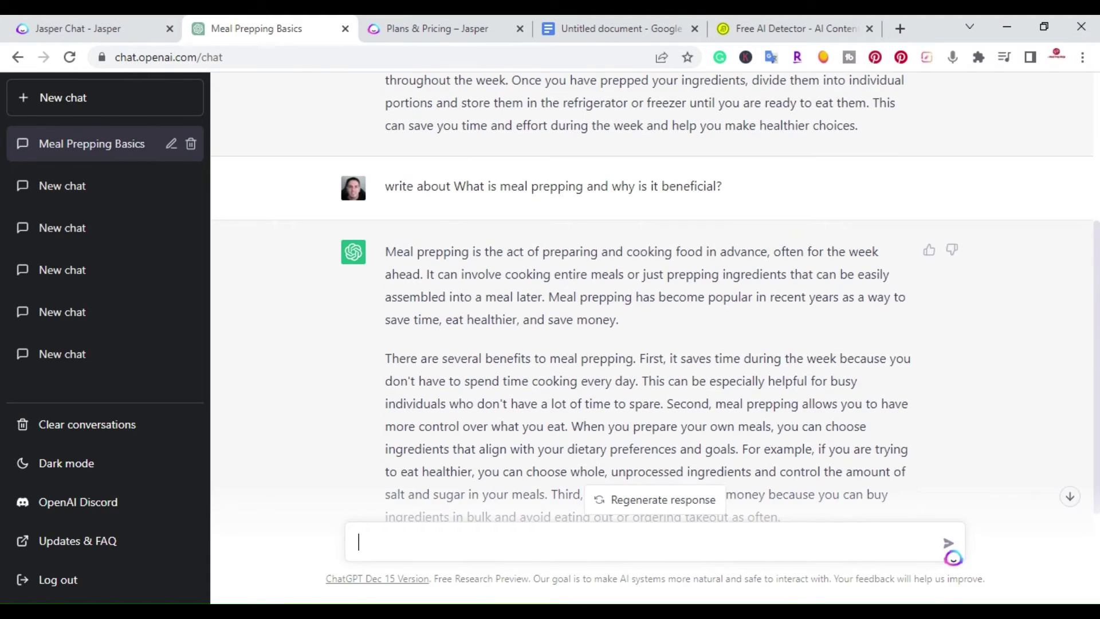
scroll(664, 313, down, 5)
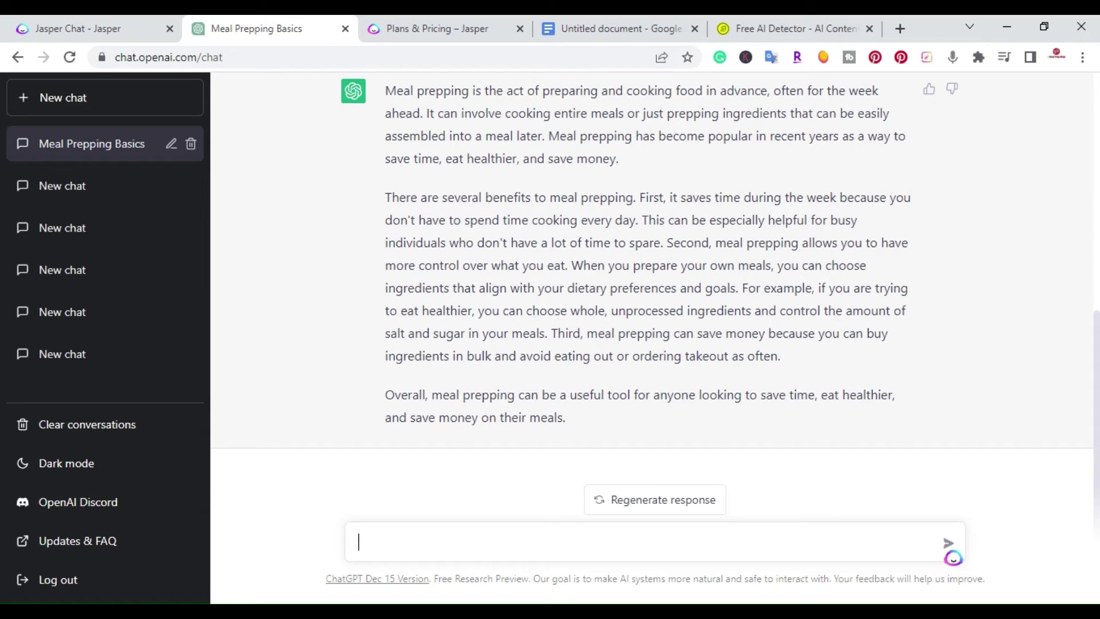
text(Tranlate)
key(BackSpace)
key(BackSpace)
text(te above paragrapgh)
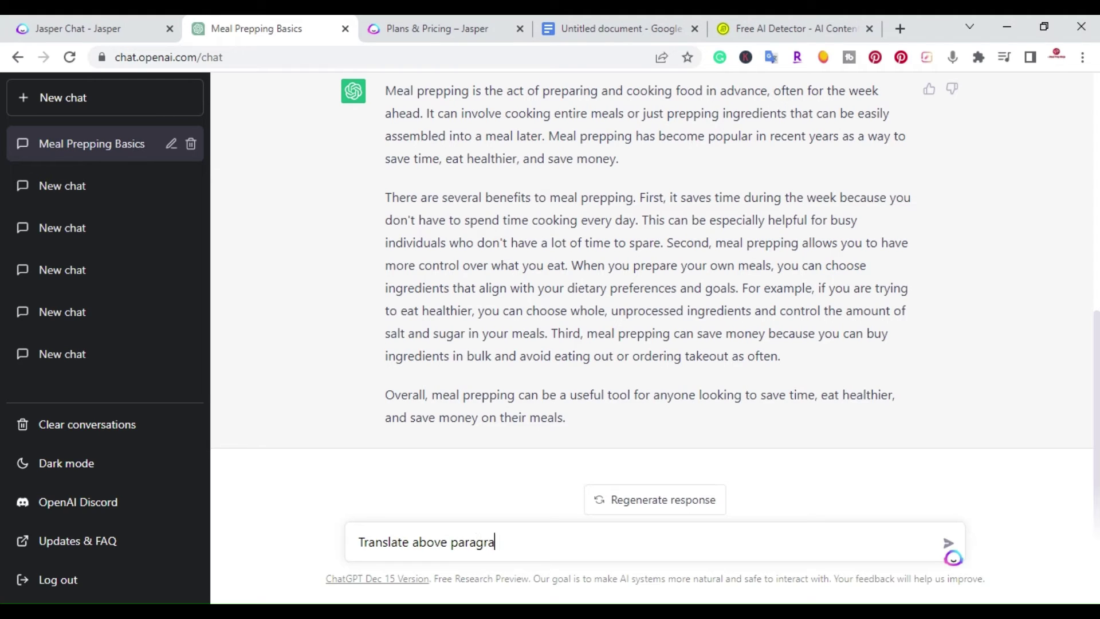
key(BackSpace)
key(BackSpace)
text(hg)
key(BackSpace)
key(BackSpace)
key(BackSpace)
text(gh)
key(ctrl+shift+Left)
text(paragraph into spanish)
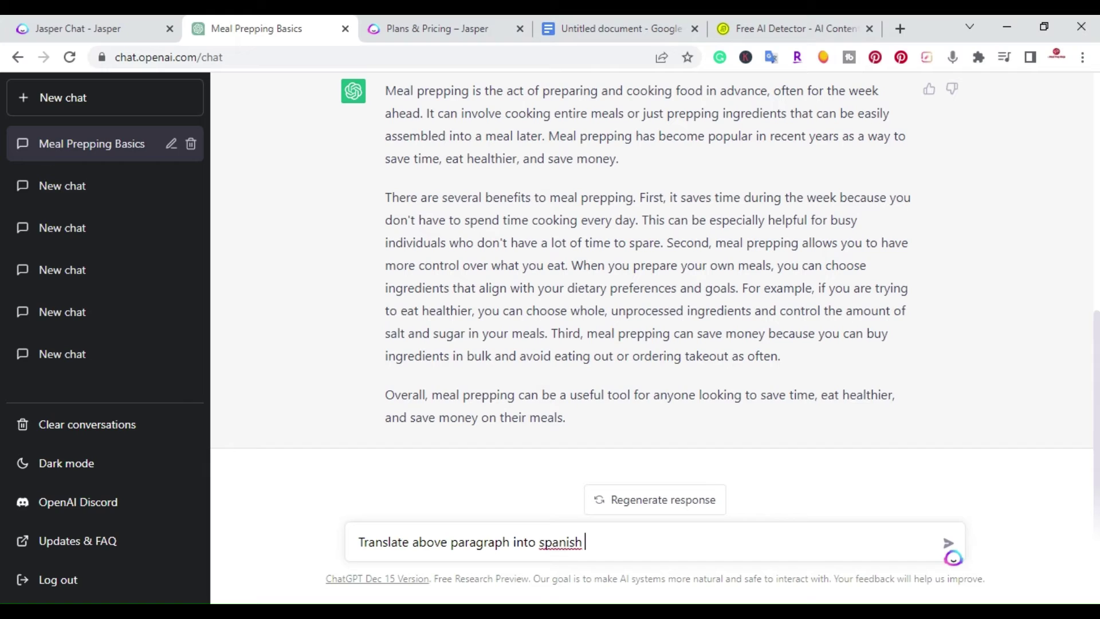
double_click(560, 542)
text(Spanish)
click(947, 546)
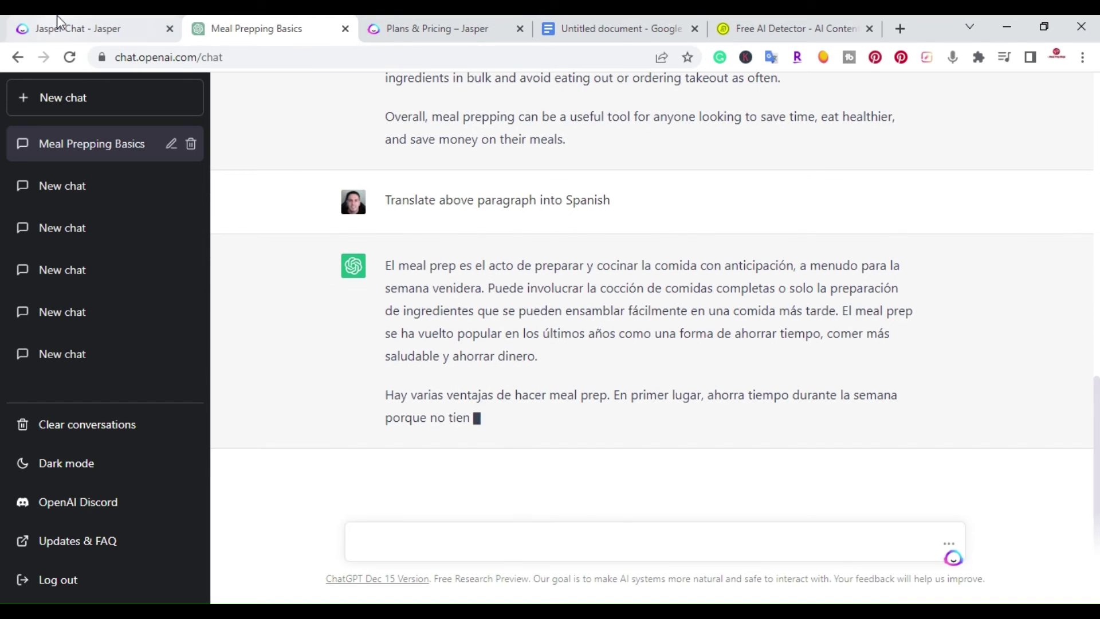
Review Jasper's English meal-prepping paragraph, then move to the blank Untitled Google Docs document
click(78, 23)
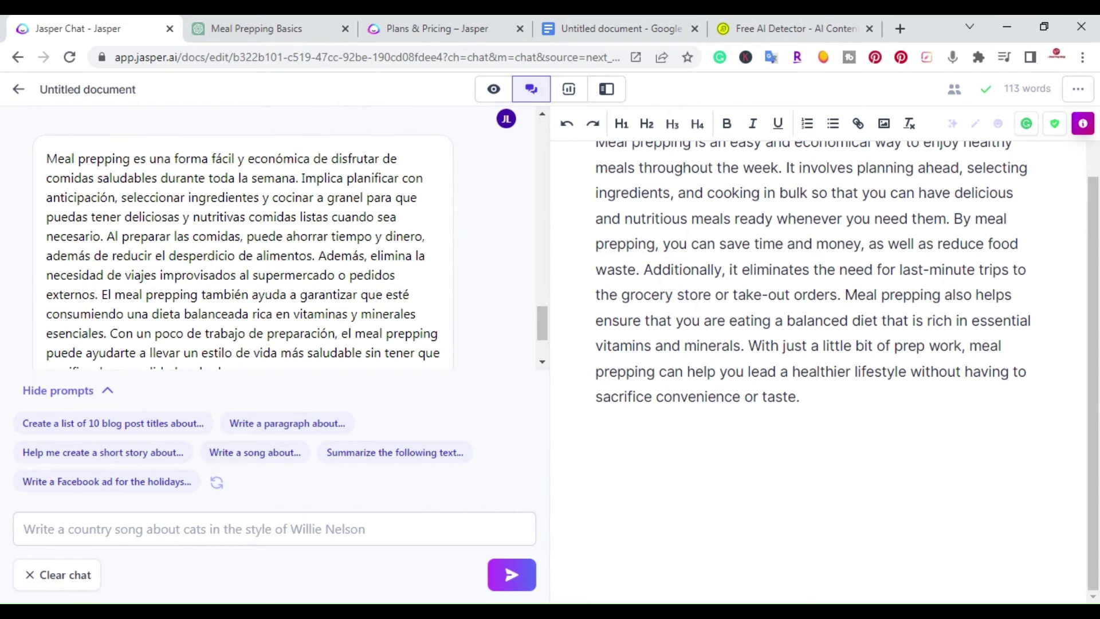
scroll(240, 241, up, 5)
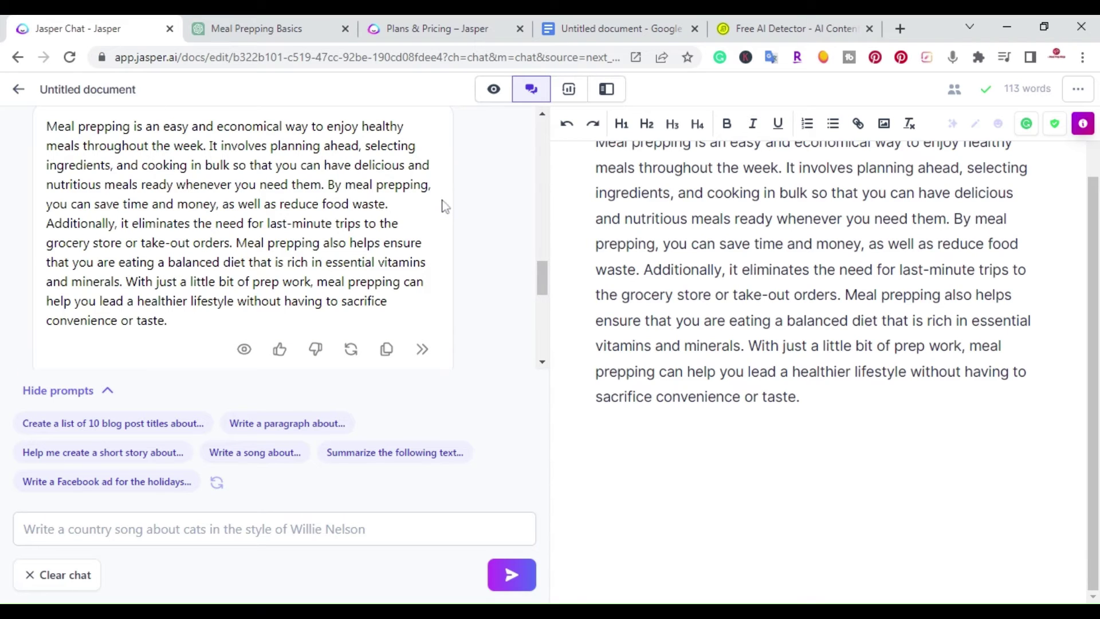
click(630, 28)
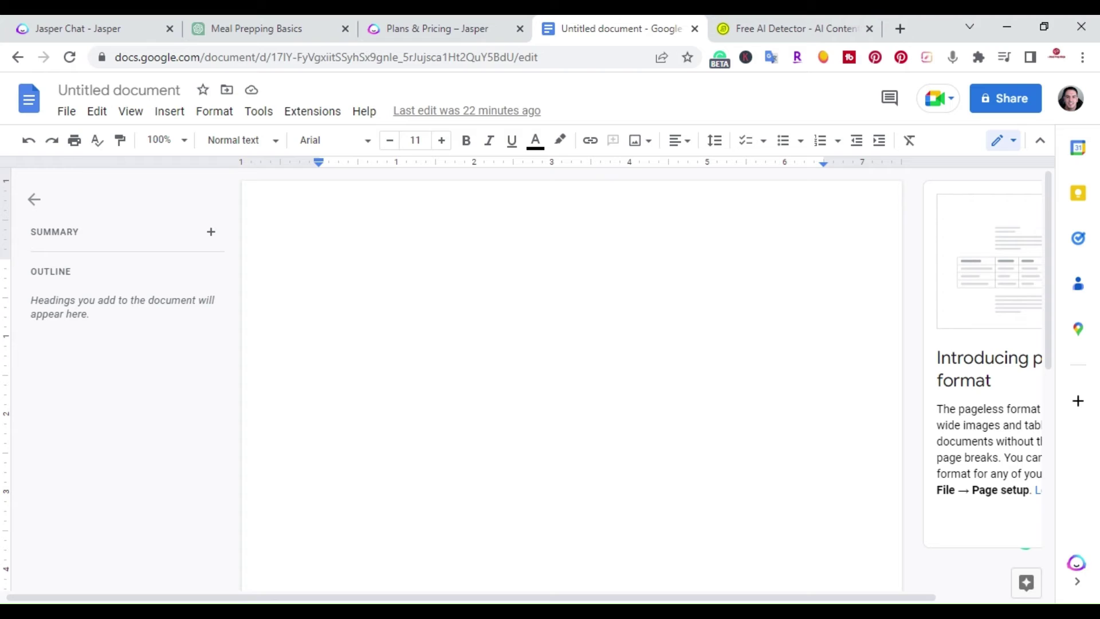
Ask the Jasper extension to 'write a welcome email to my new subscribers'
click(1077, 564)
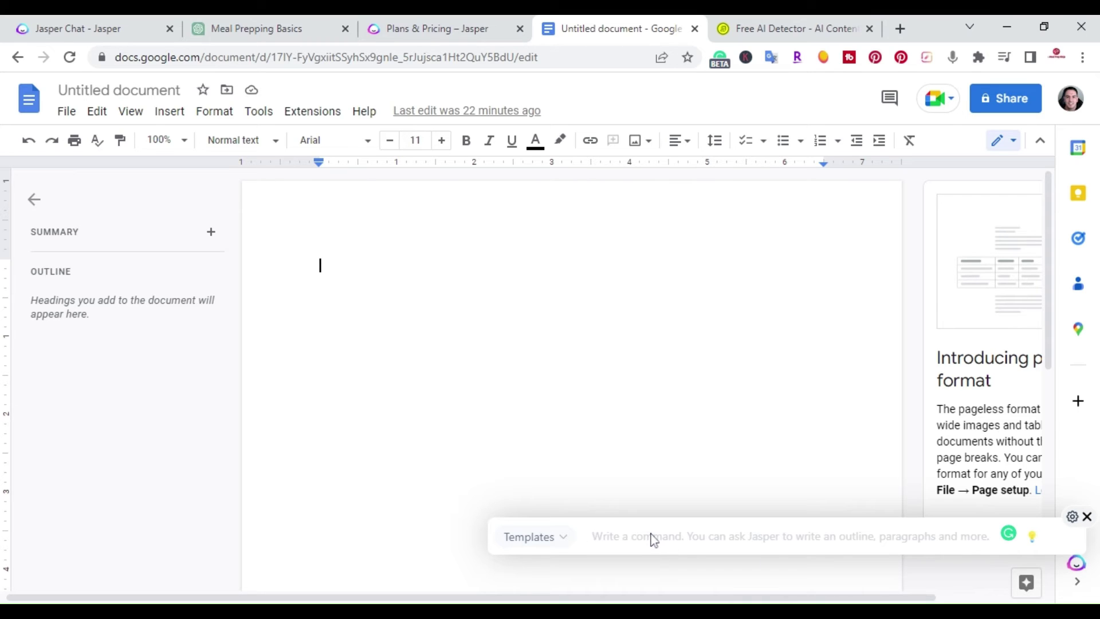
text(wriu)
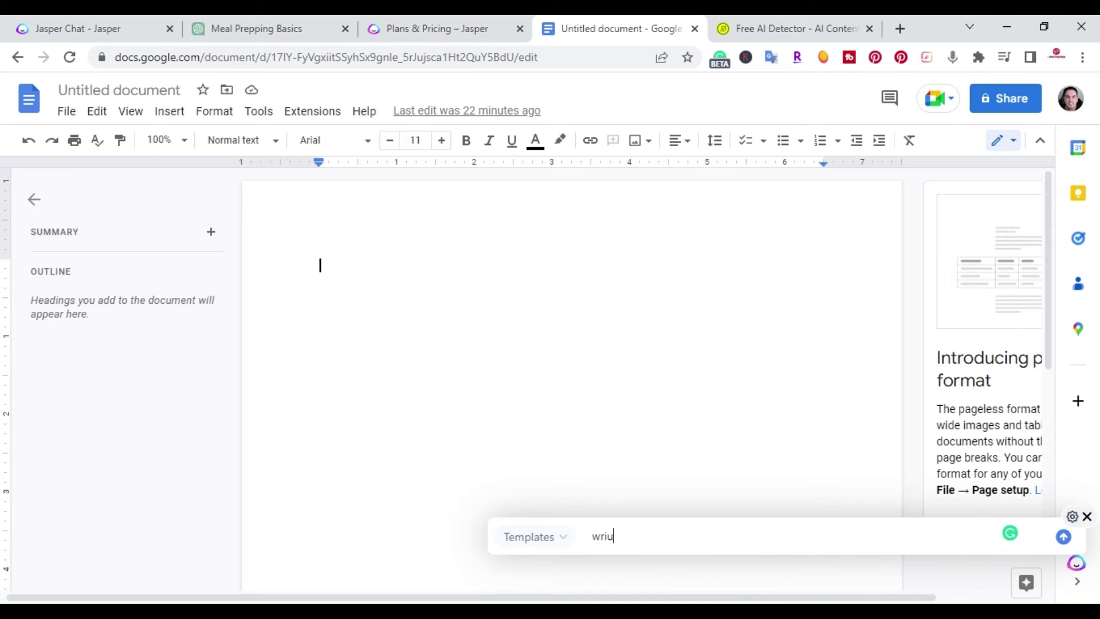
text(t)
key(BackSpace)
key(BackSpace)
text(t)
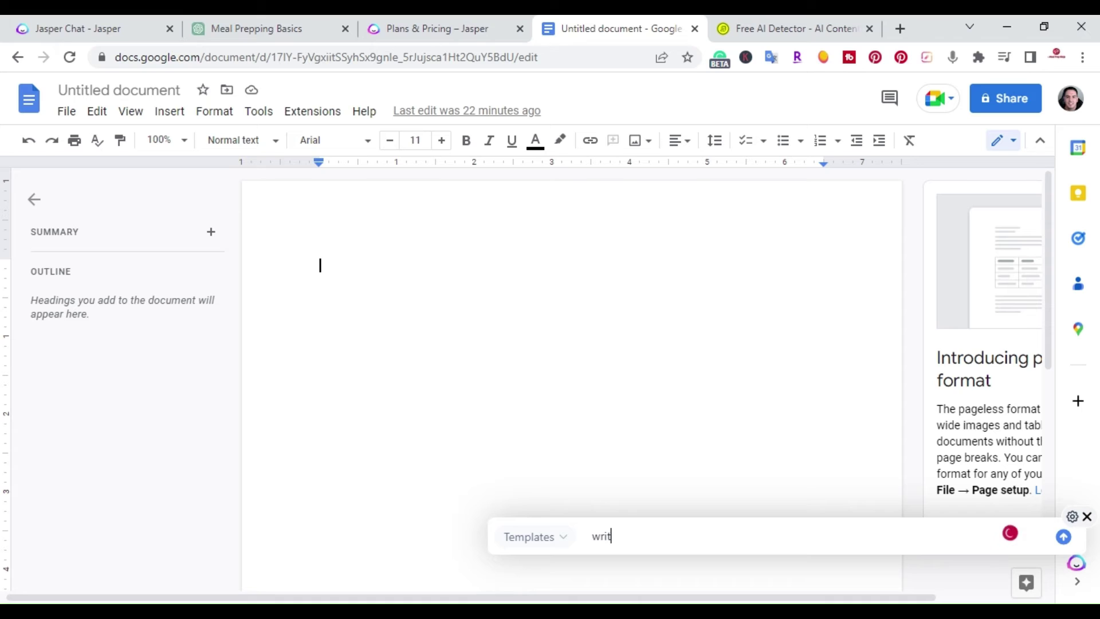
text(e a welco)
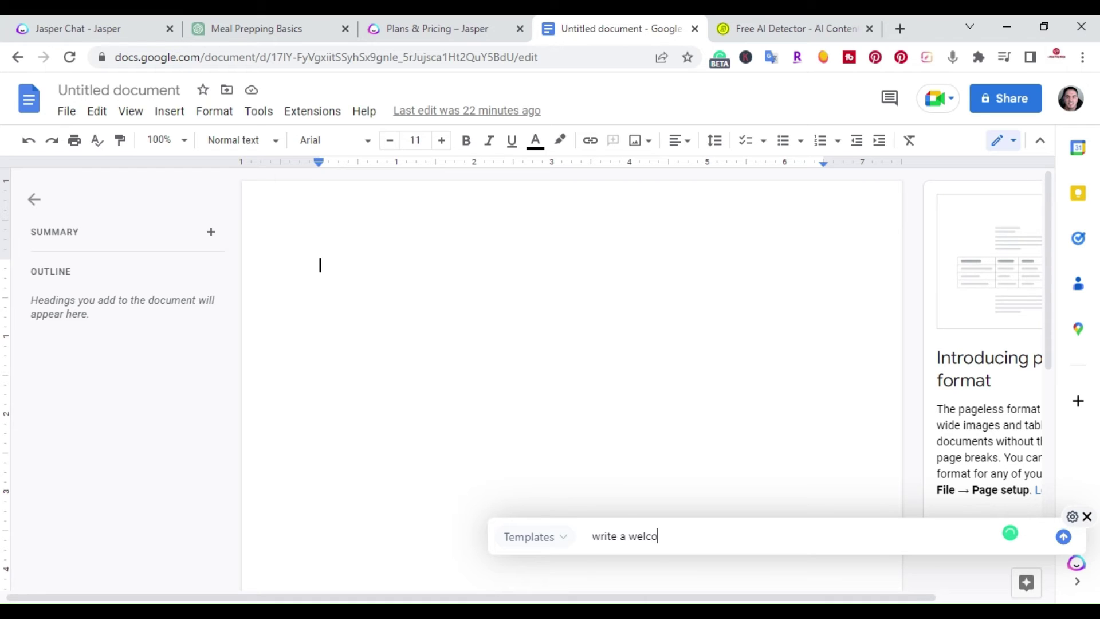
text(me email )
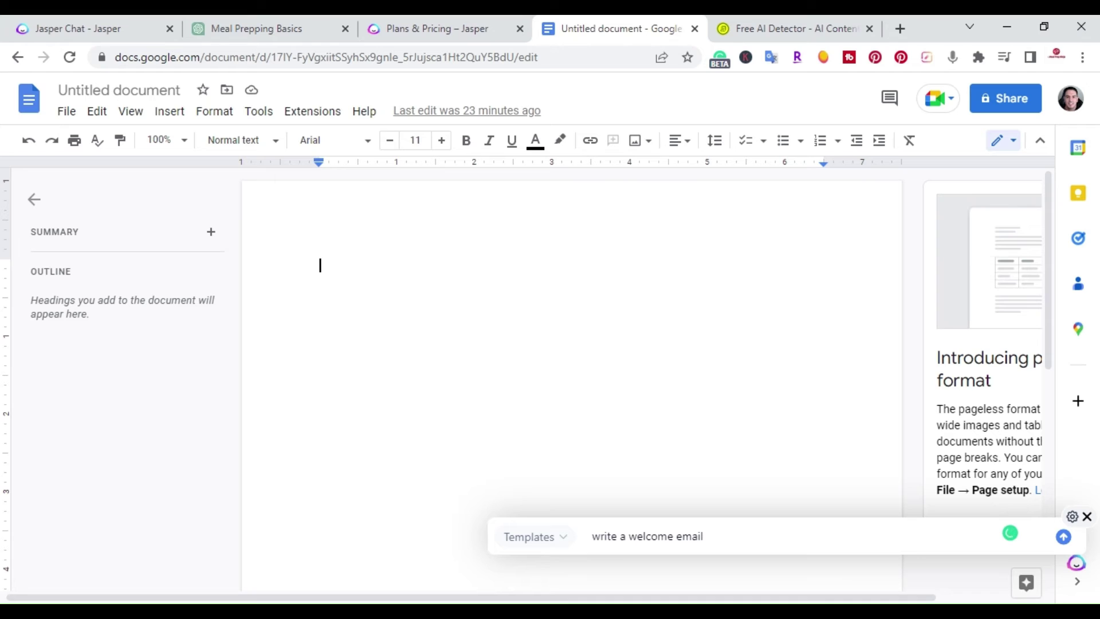
text(to my my)
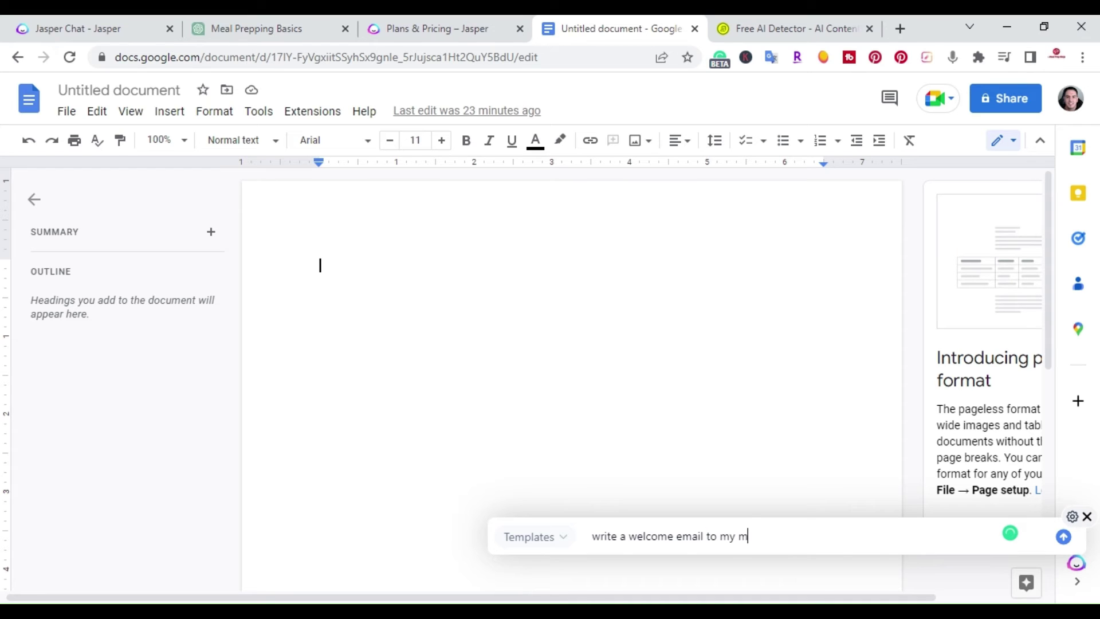
key(BackSpace)
key(BackSpace)
text(new)
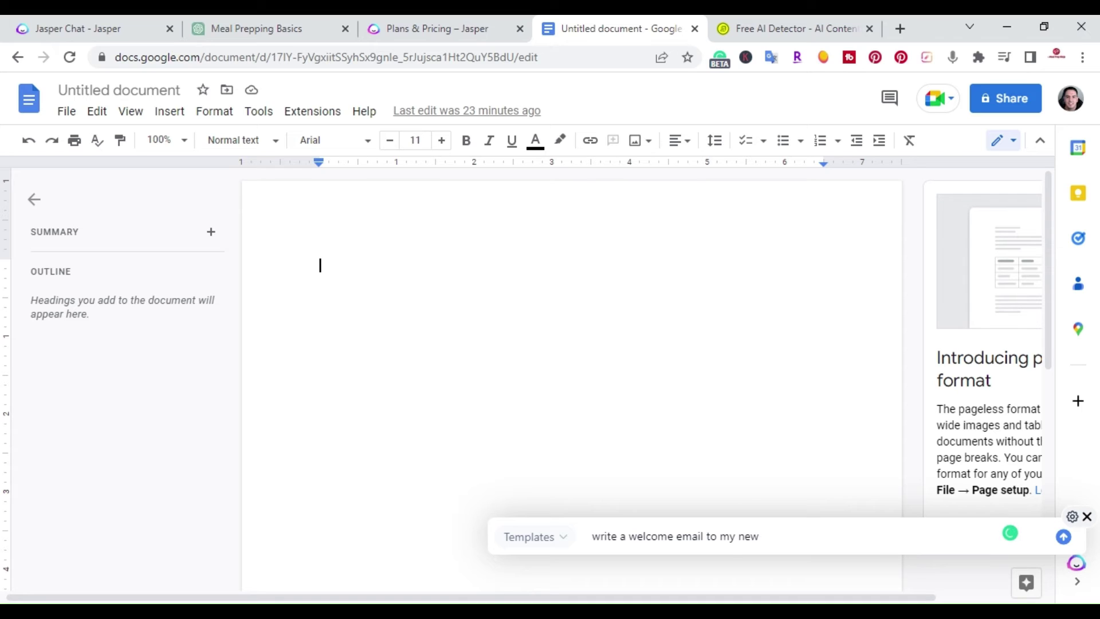
text( subscri)
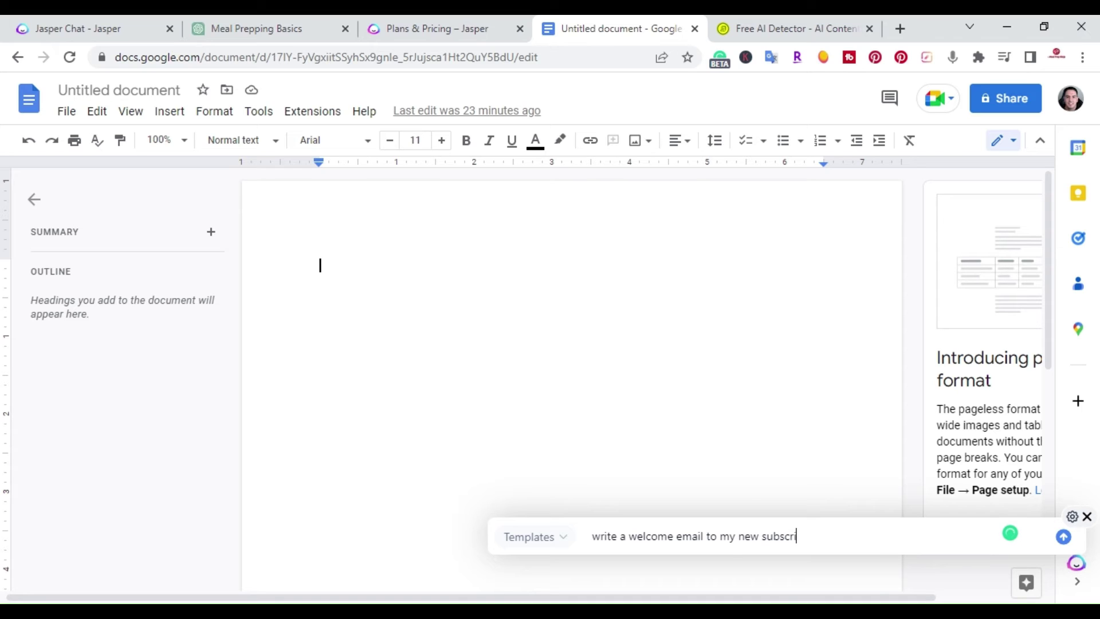
text(bers)
click(1064, 537)
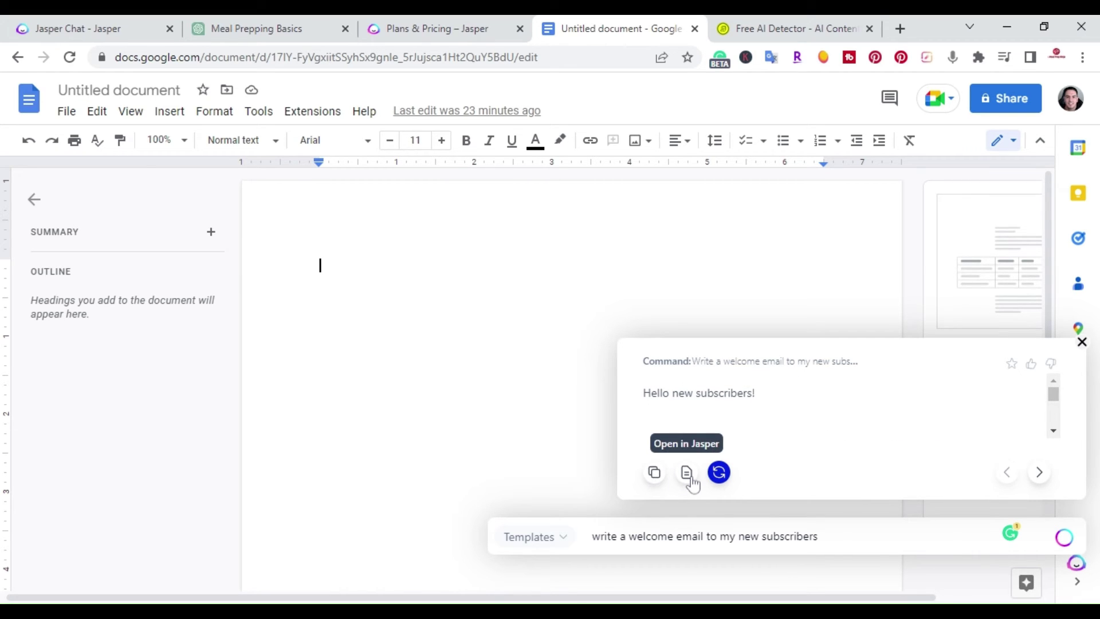
Copy Jasper's welcome email and paste it into the Google Docs page
click(653, 474)
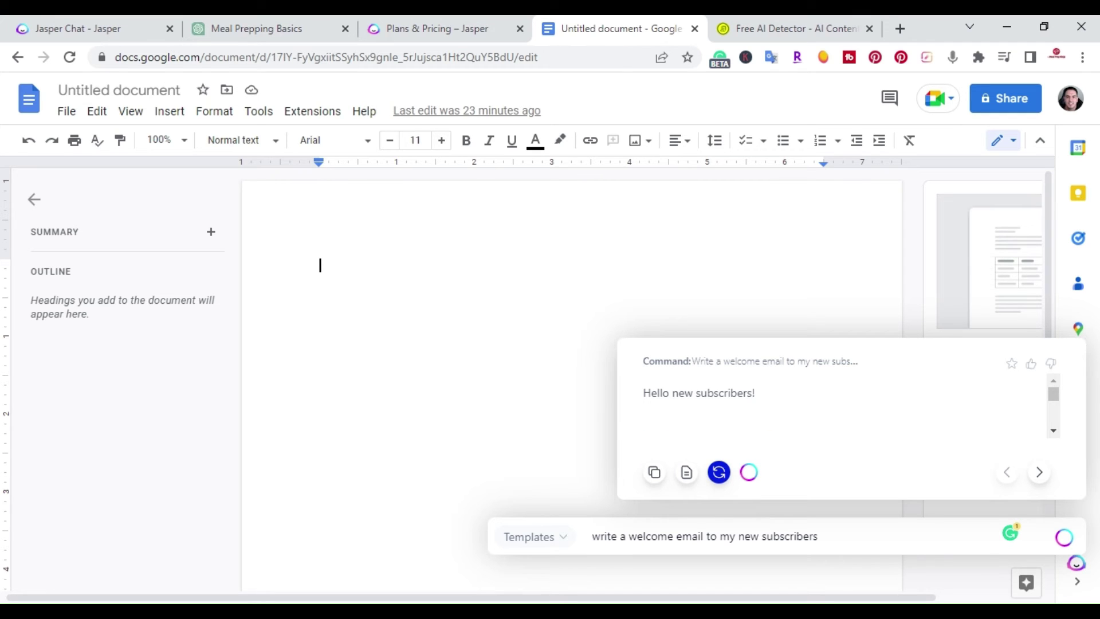
right_click(349, 269)
click(379, 335)
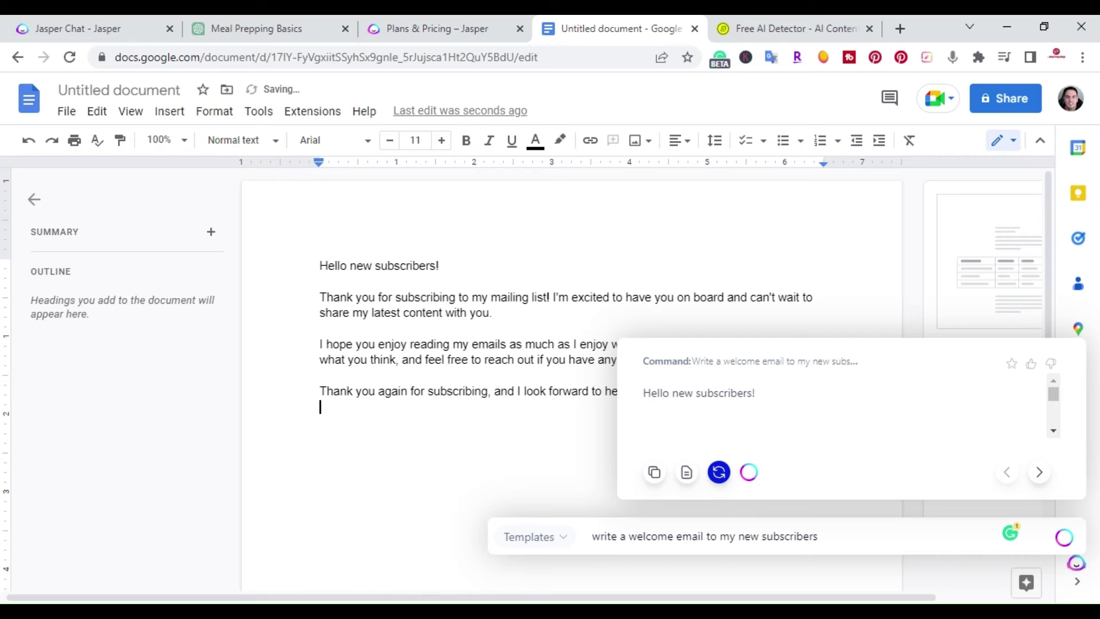
scroll(573, 286, down, 1)
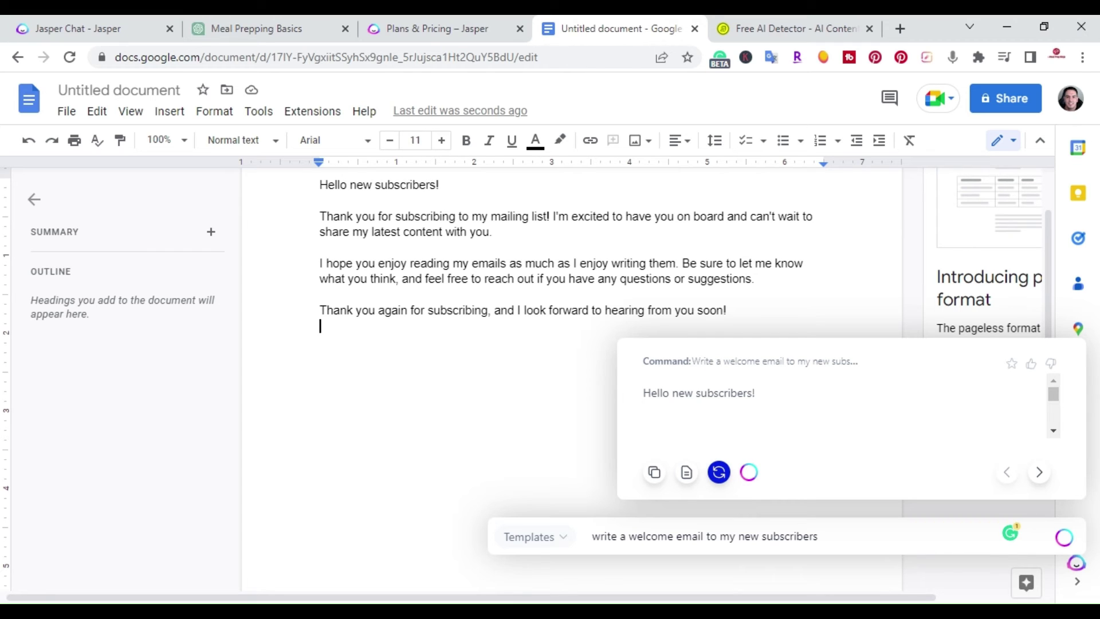
Review ChatGPT's Spanish meal-prep translation in its conversation
click(286, 28)
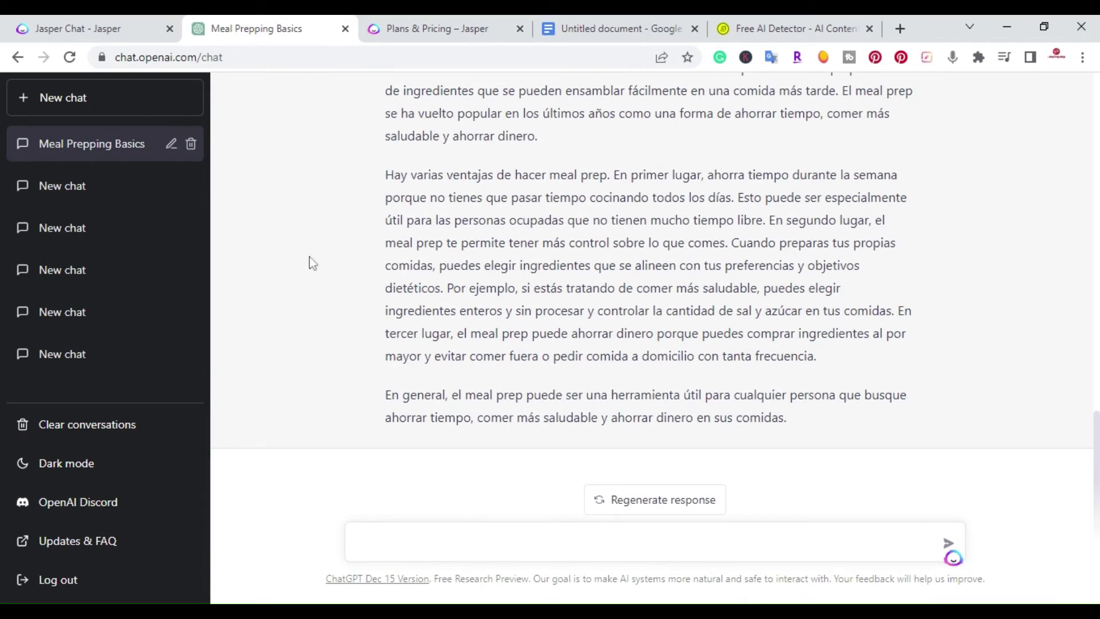
scroll(326, 277, up, 4)
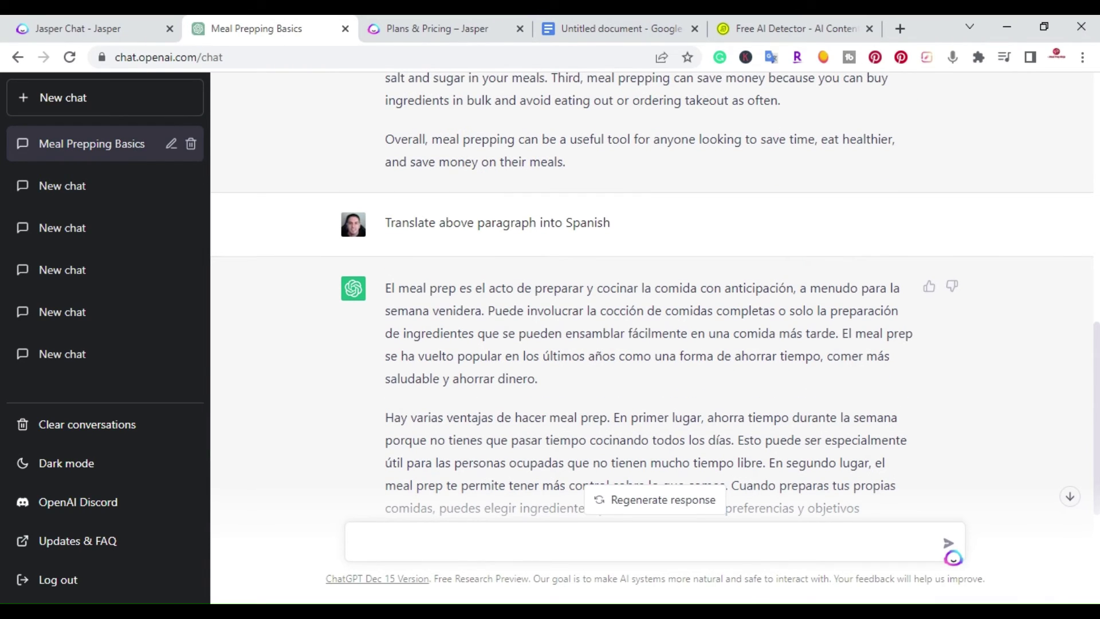
scroll(652, 286, down, 3)
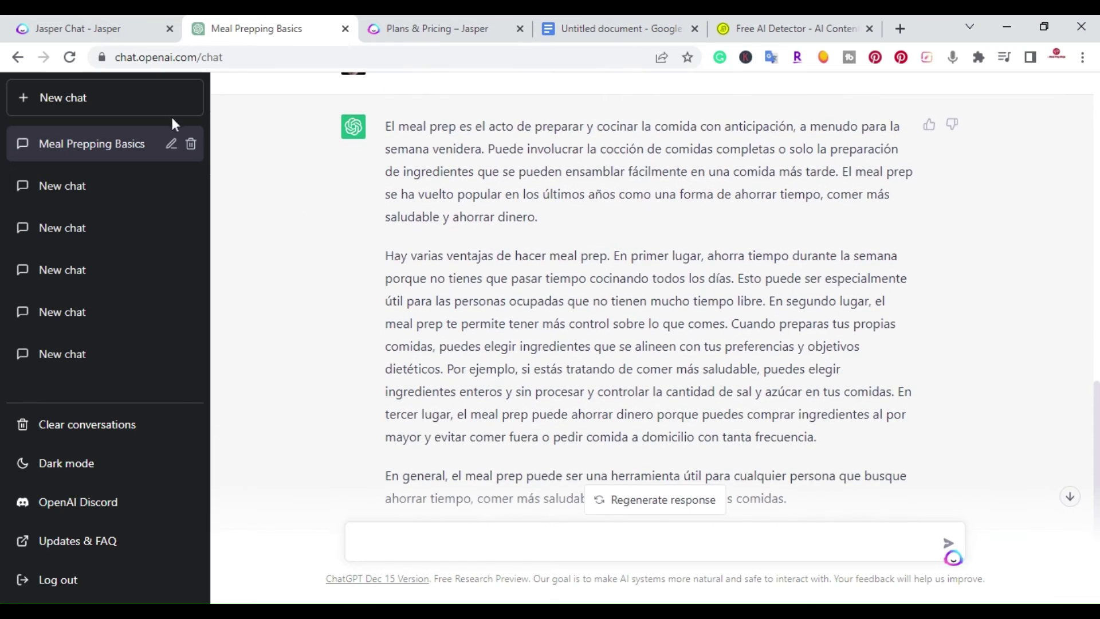
Regenerate Jasper Chat's meal-prepping reply and bring up the empty Content at Scale AI detector
click(95, 28)
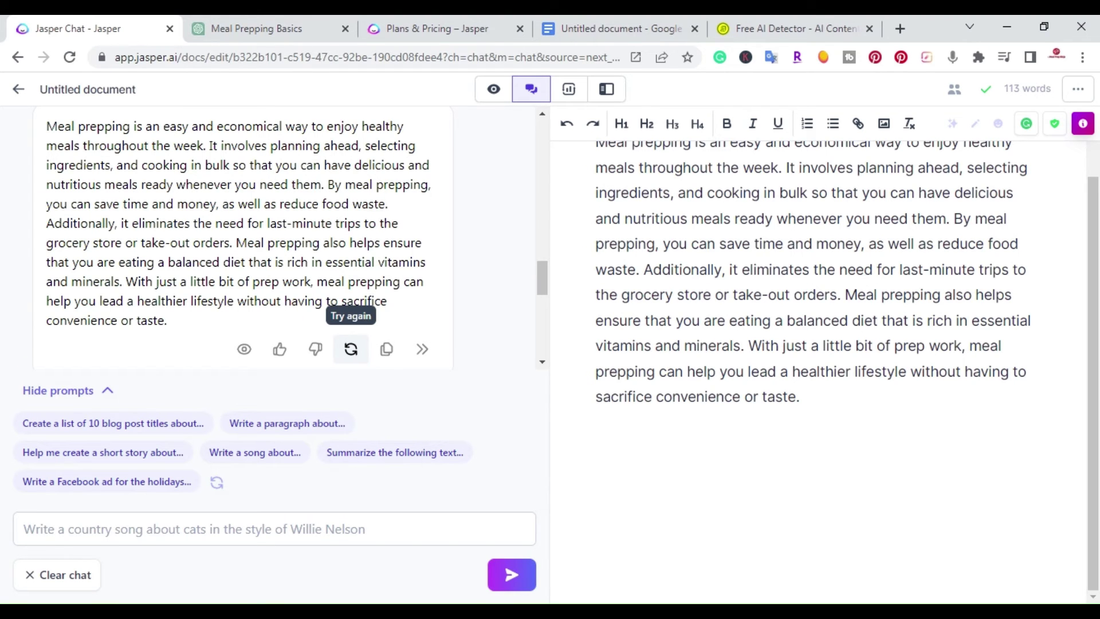
click(350, 349)
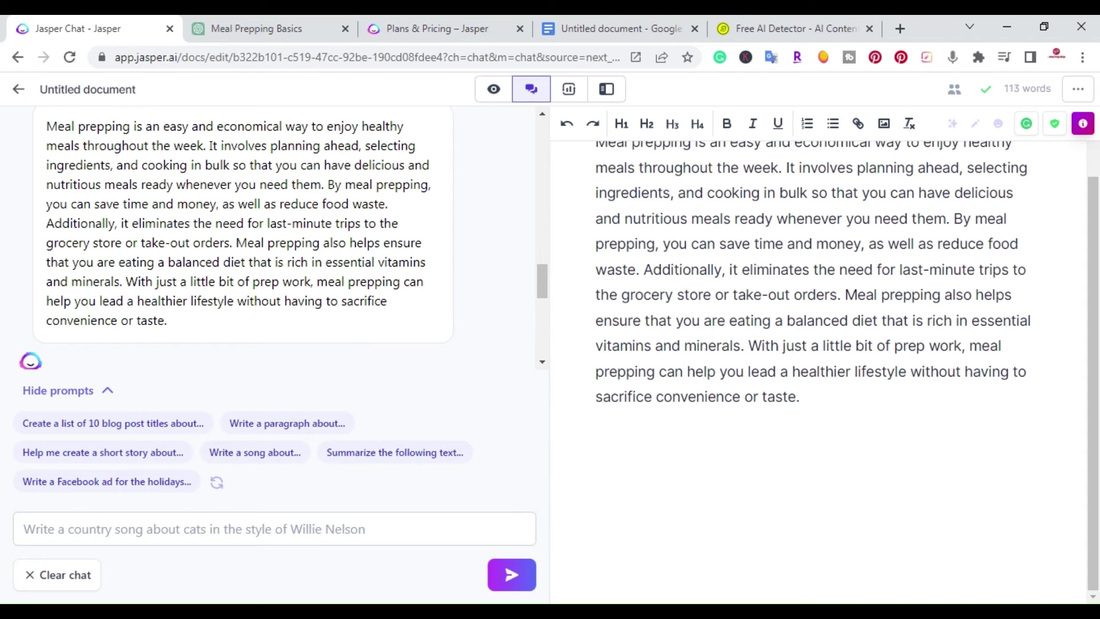
click(768, 28)
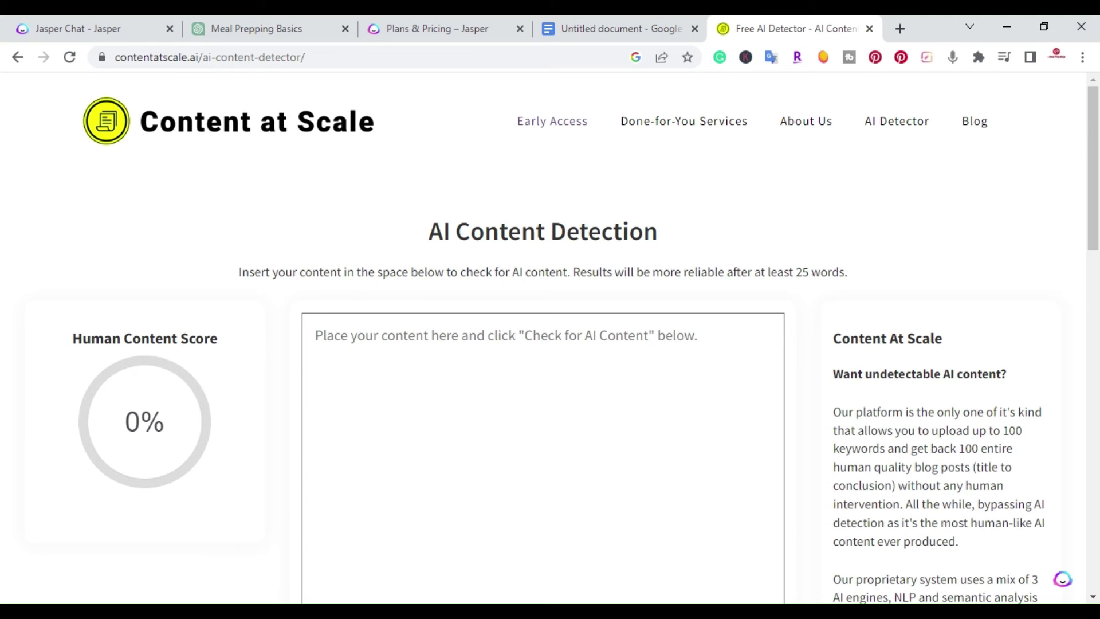
click(245, 20)
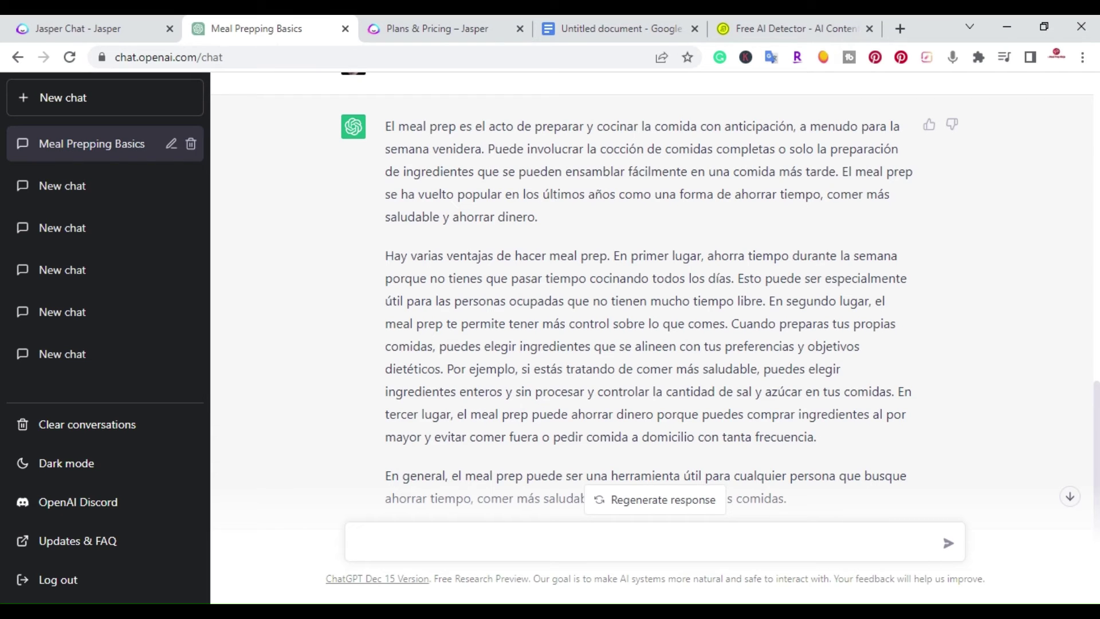
click(52, 28)
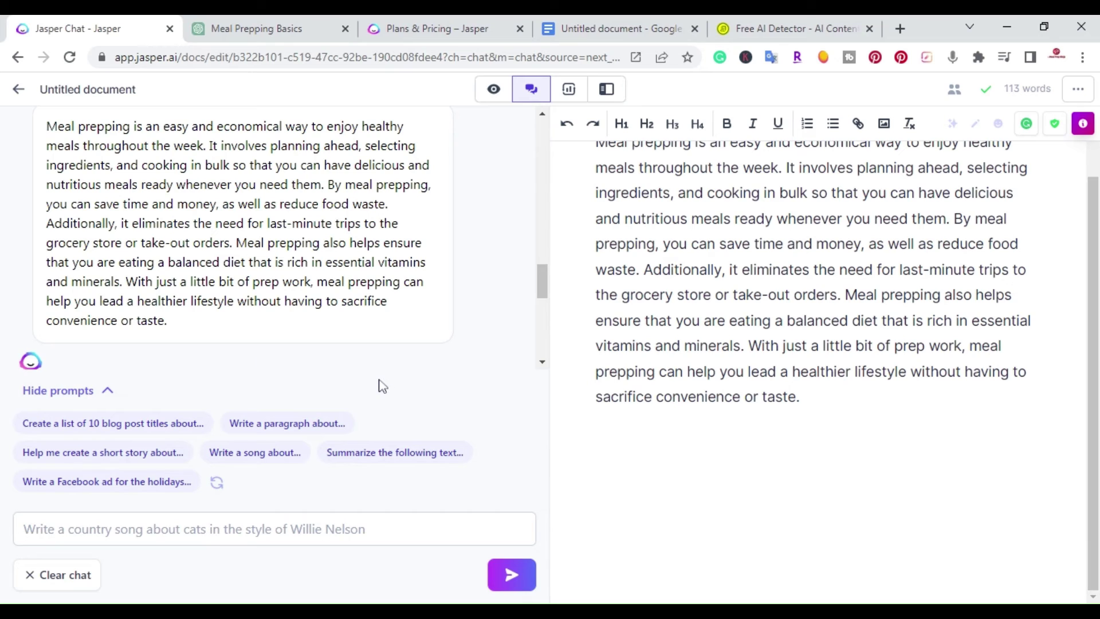
click(796, 28)
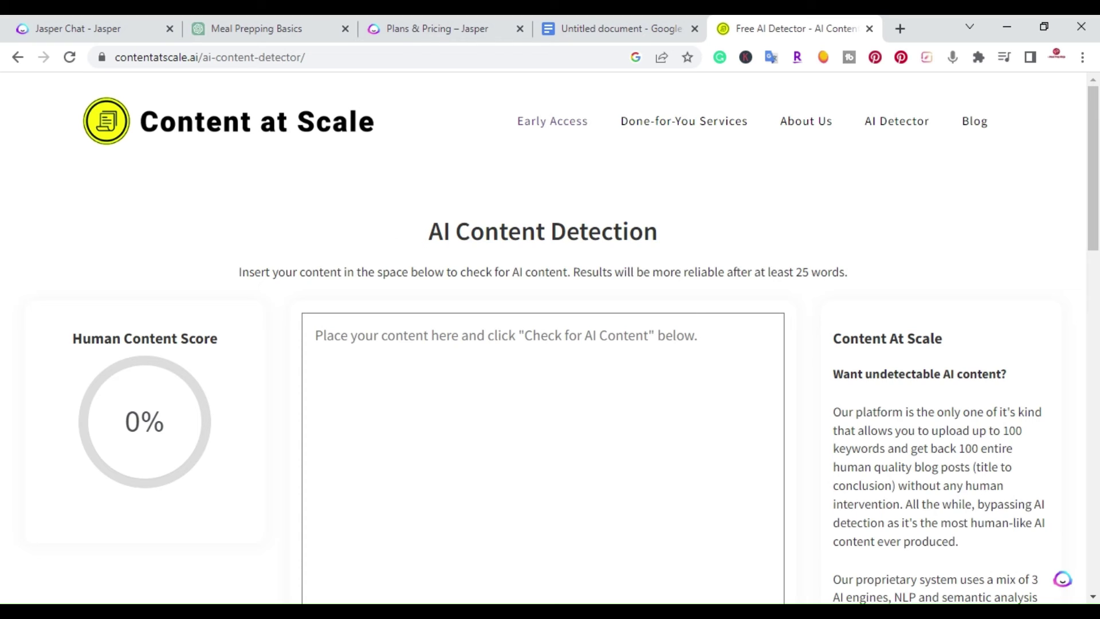
Select Jasper Chat's regenerated 'Meal prepping is important' paragraph
click(86, 35)
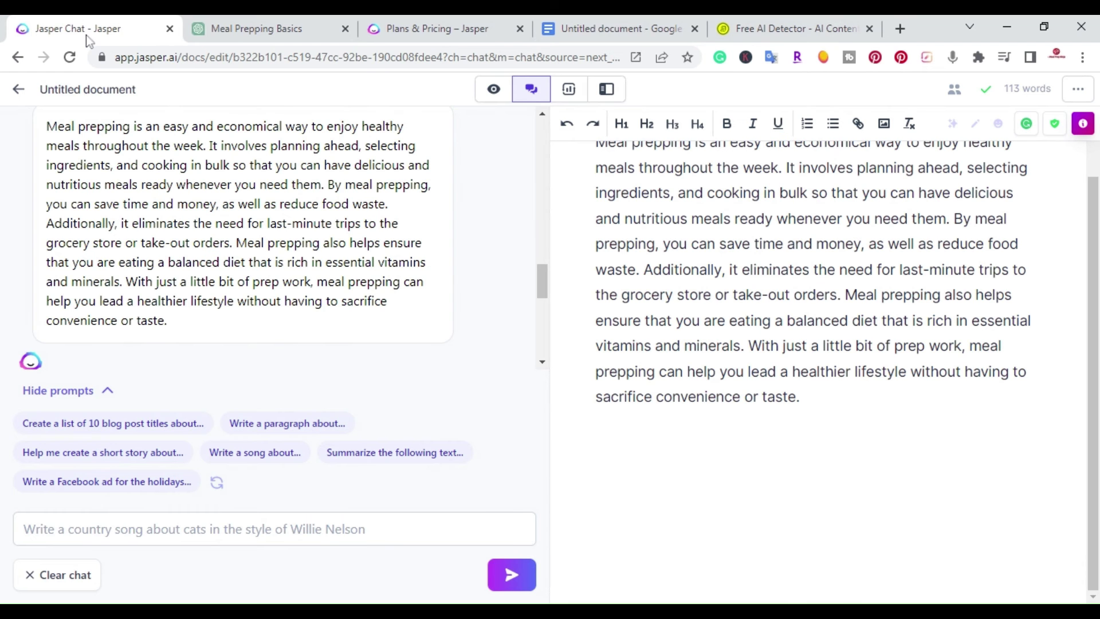
scroll(443, 304, up, 5)
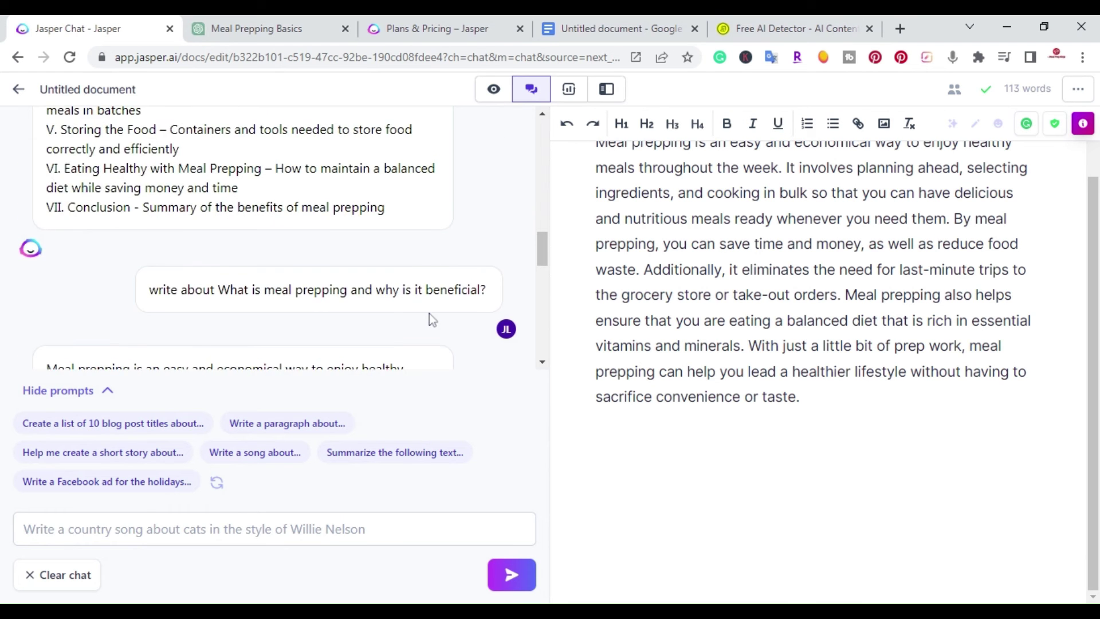
scroll(430, 320, down, 4)
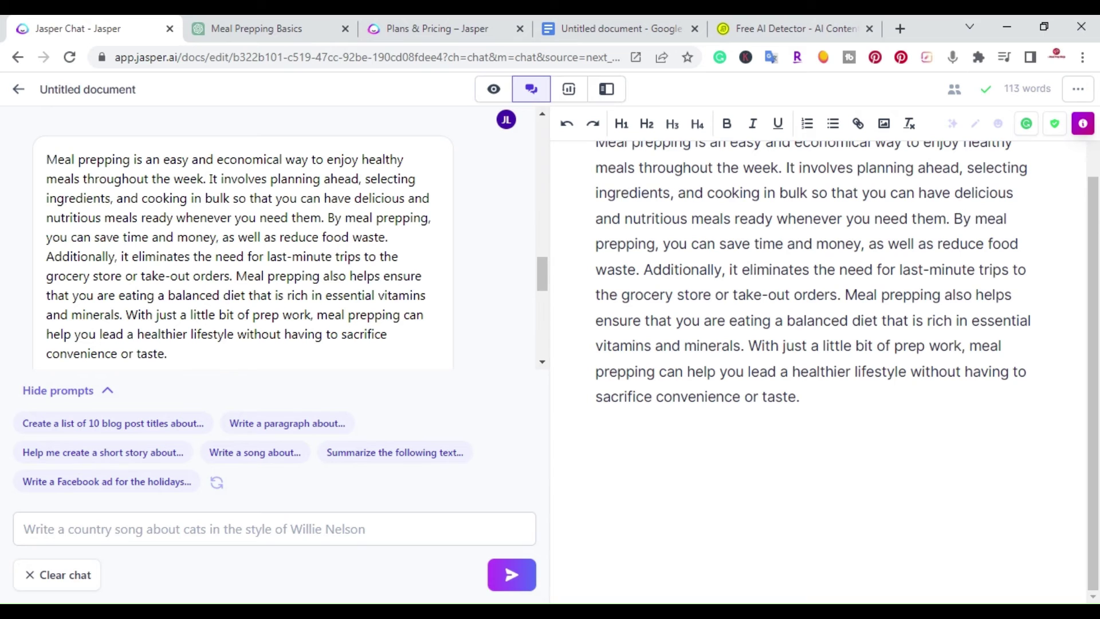
drag(172, 358, 47, 165)
key(ctrl+c)
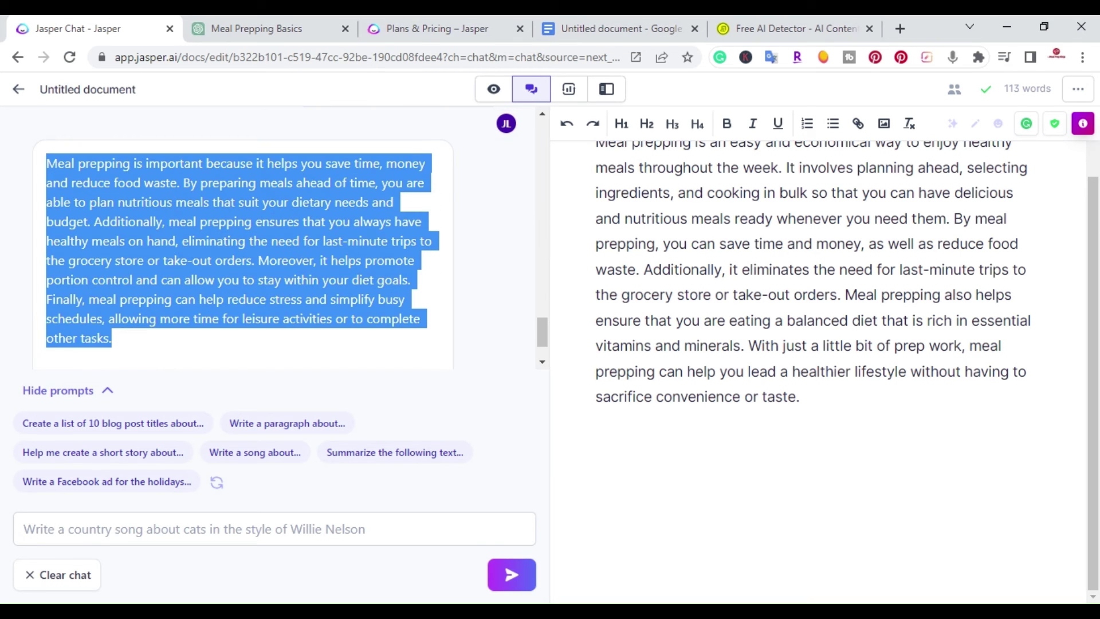
Paste the paragraph into Content at Scale's detector and check it: 100% human from 98 words
click(768, 18)
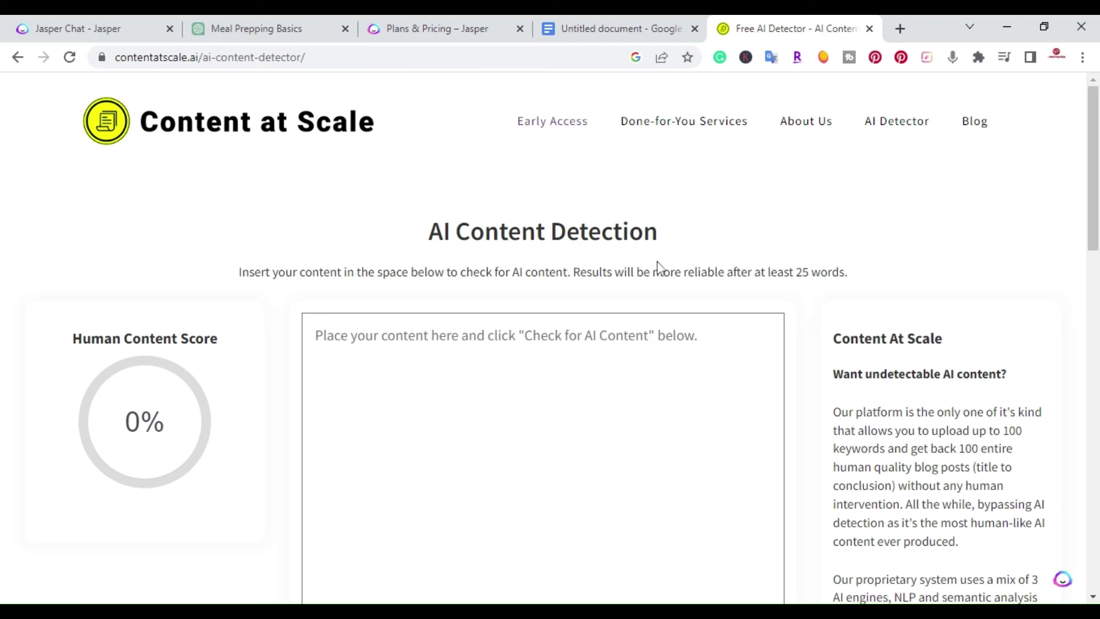
click(316, 336)
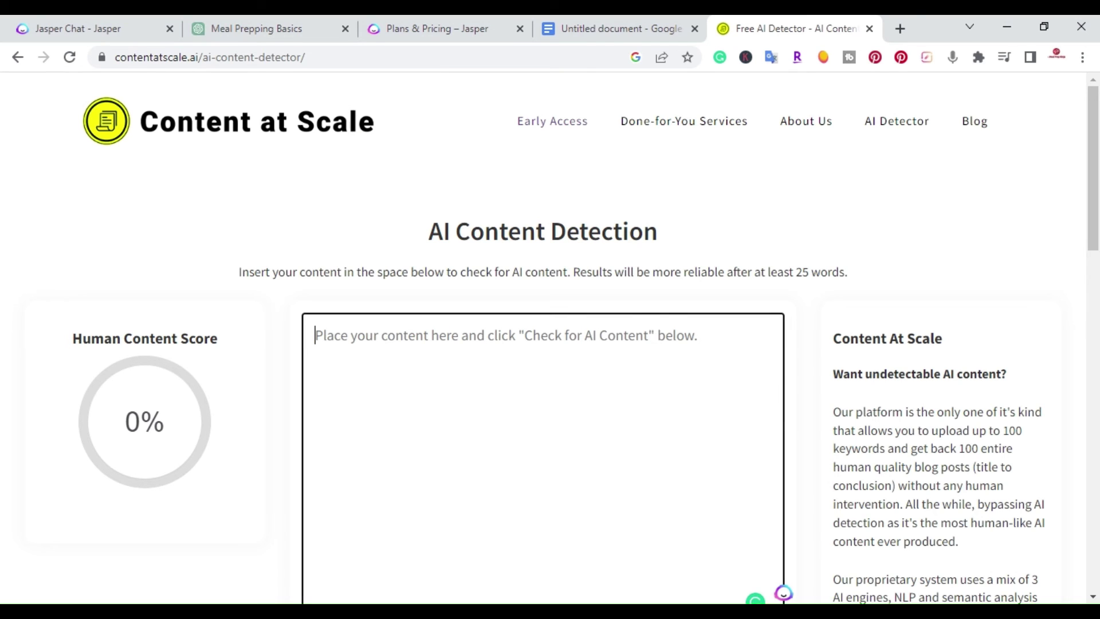
key(ctrl+v)
scroll(543, 401, down, 3)
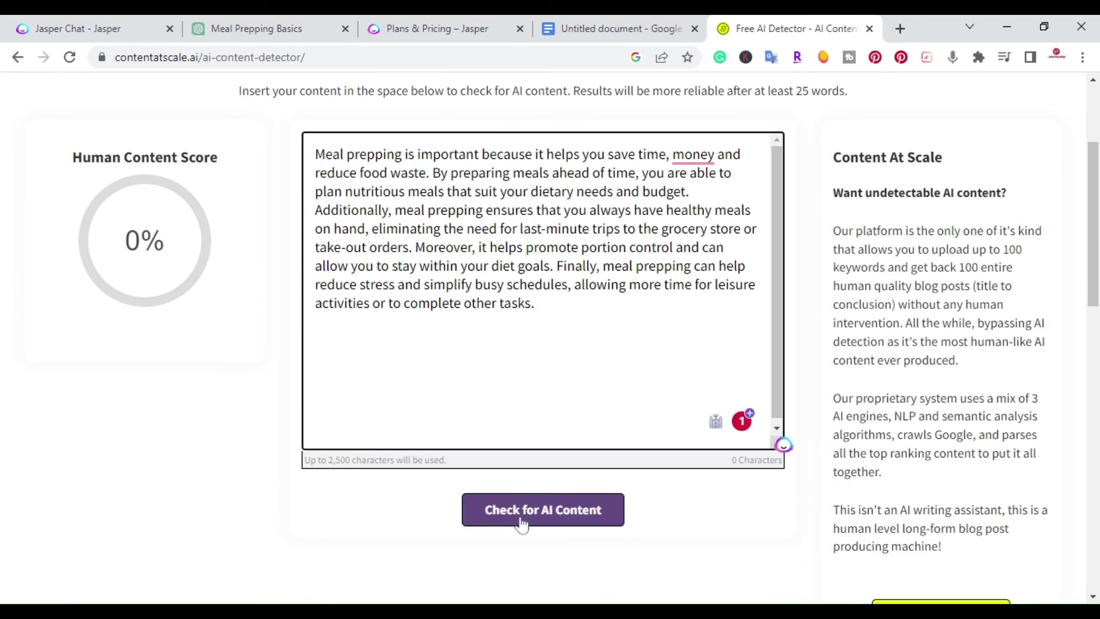
click(521, 518)
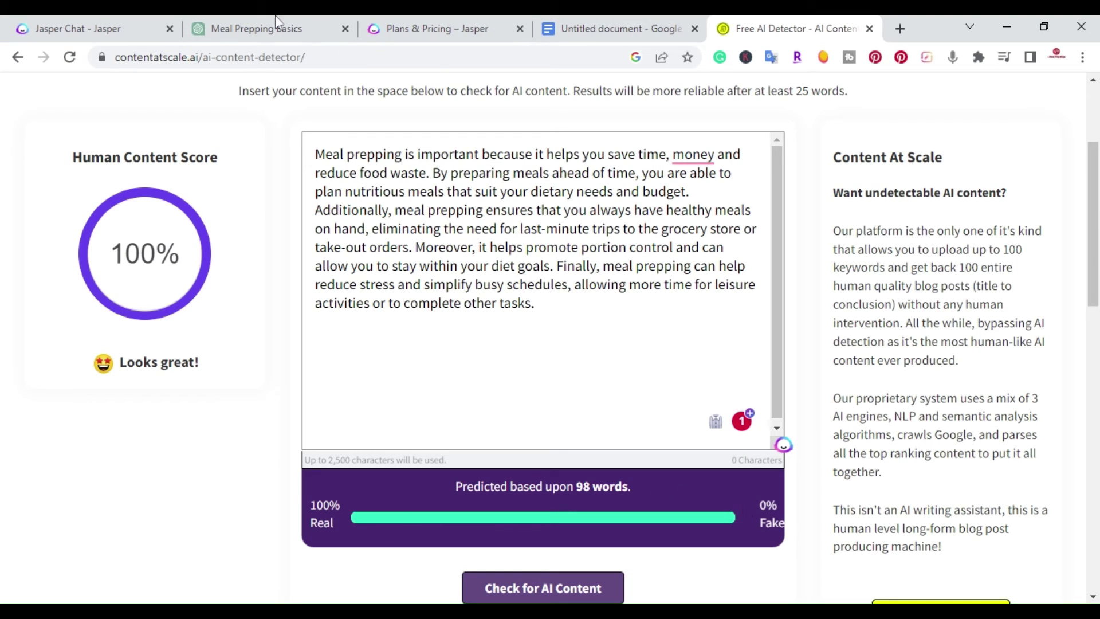
Select the first two paragraphs of ChatGPT's English meal-prepping answer
click(290, 33)
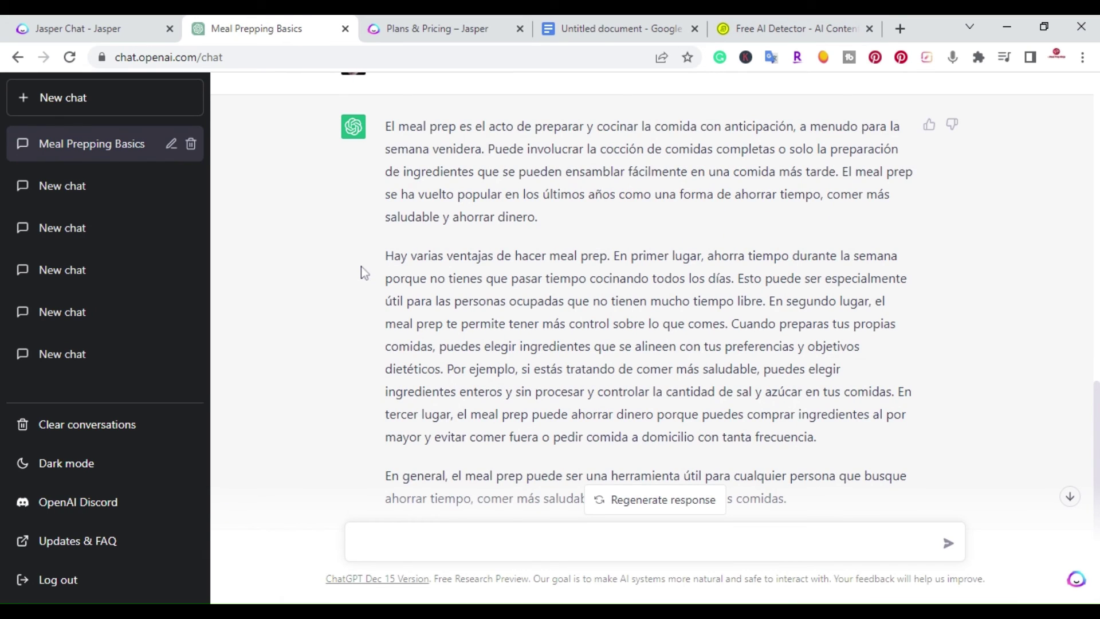
scroll(361, 266, up, 7)
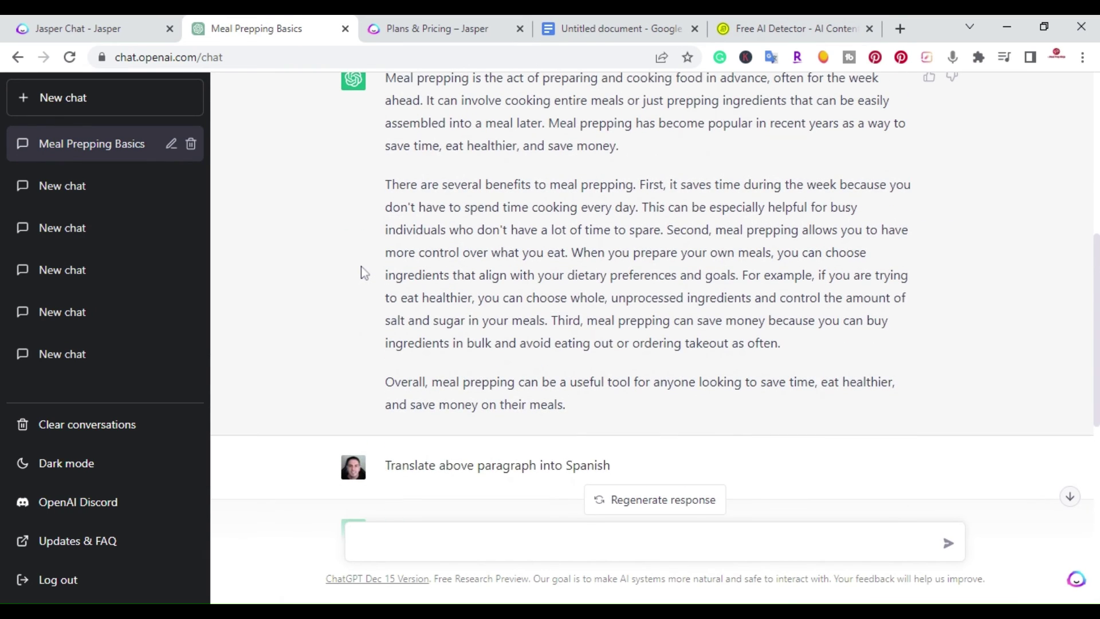
scroll(361, 272, up, 1)
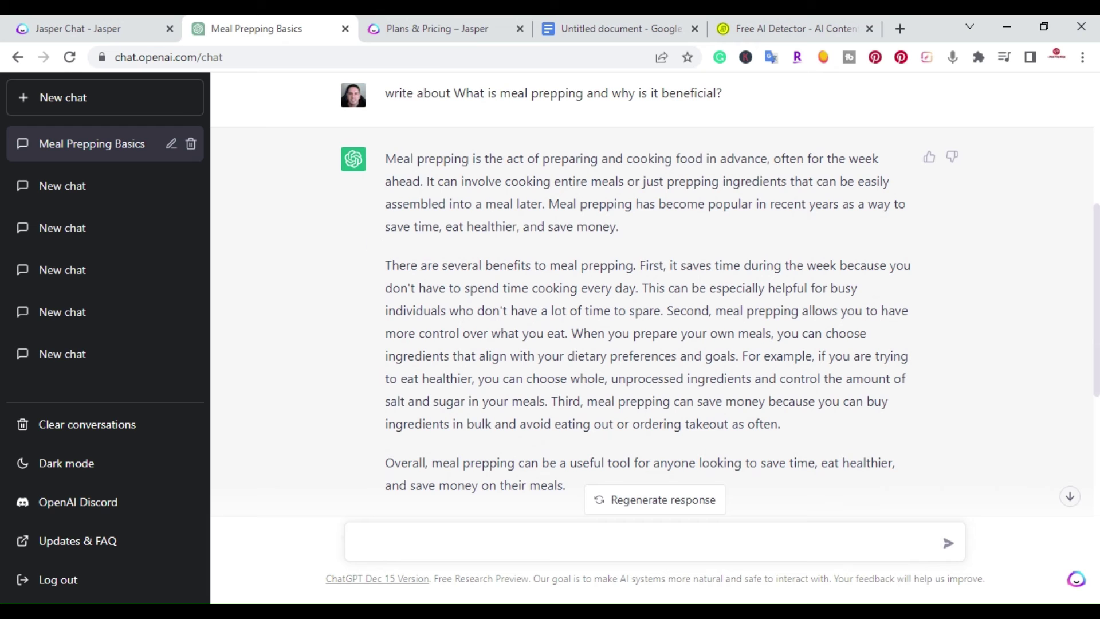
drag(385, 156, 831, 480)
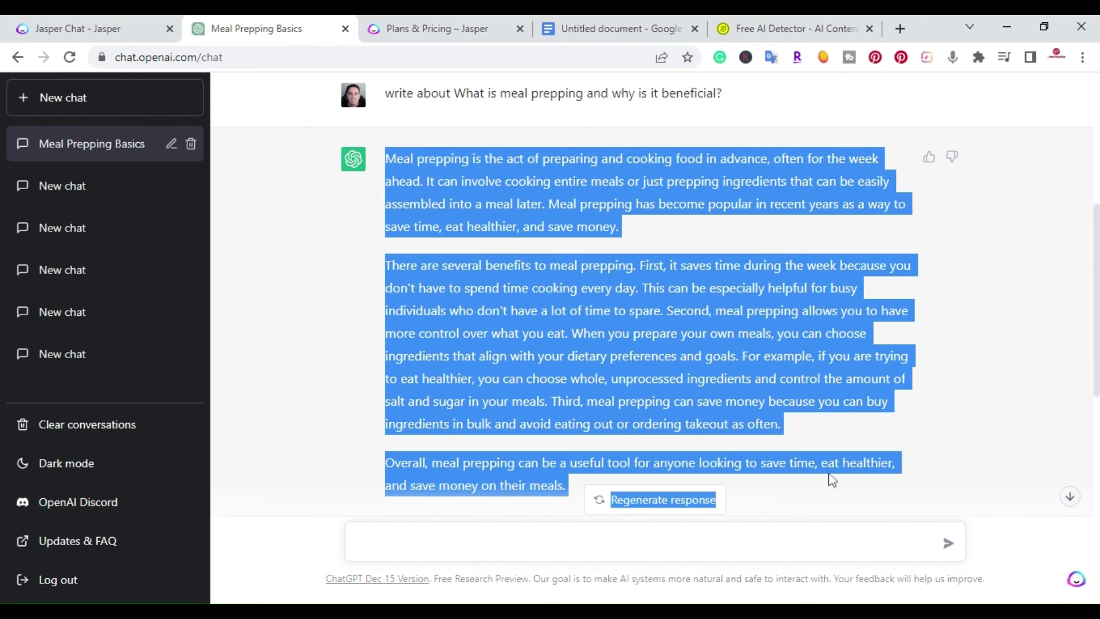
click(471, 372)
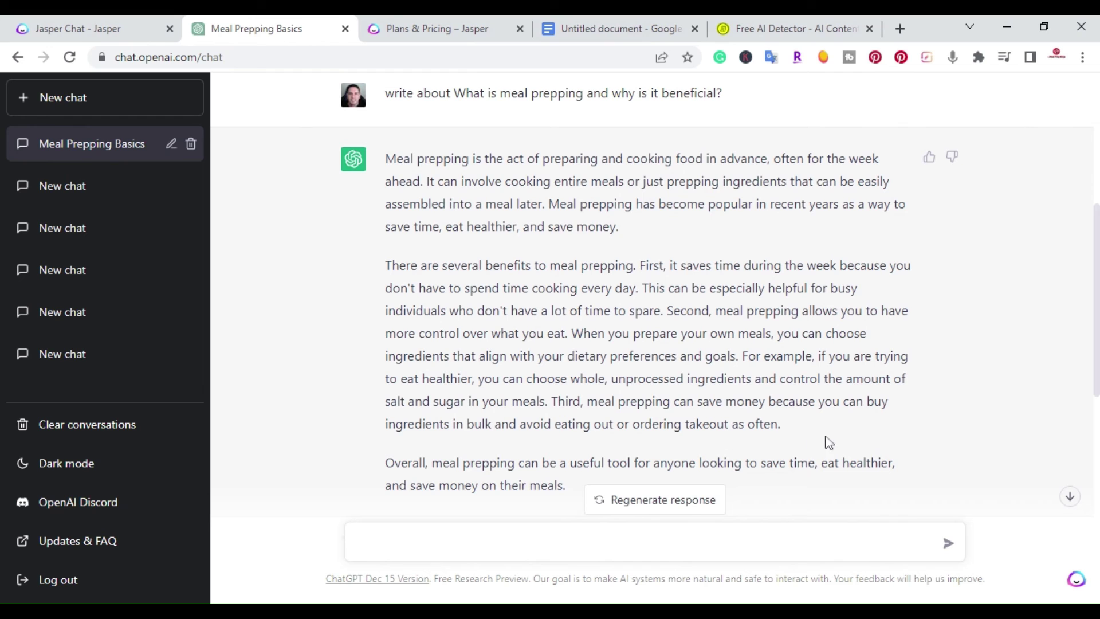
drag(799, 427, 385, 159)
key(ctrl+c)
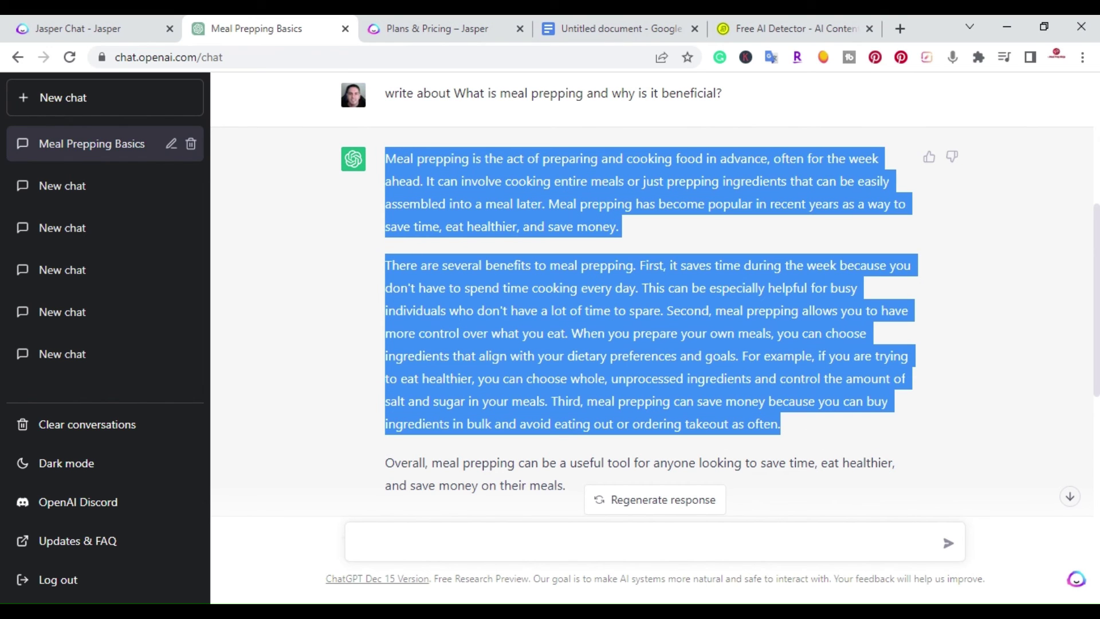
Replace the detector text with ChatGPT's paragraphs and check: 0% human, Obviously AI, 175 words
click(781, 26)
click(435, 266)
key(ctrl+a)
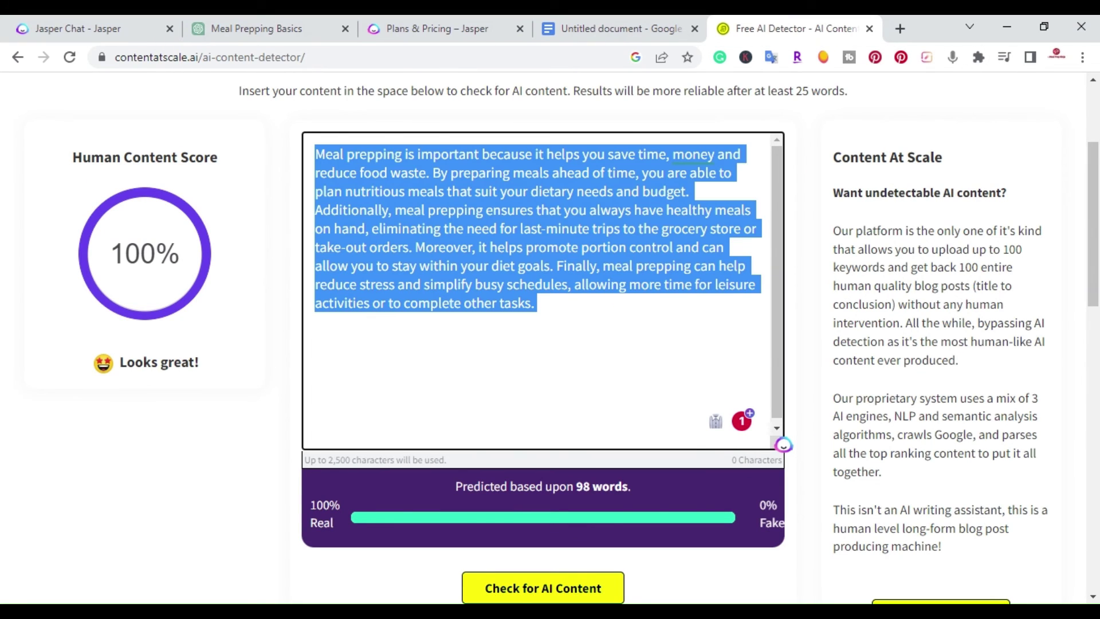
key(ctrl+v)
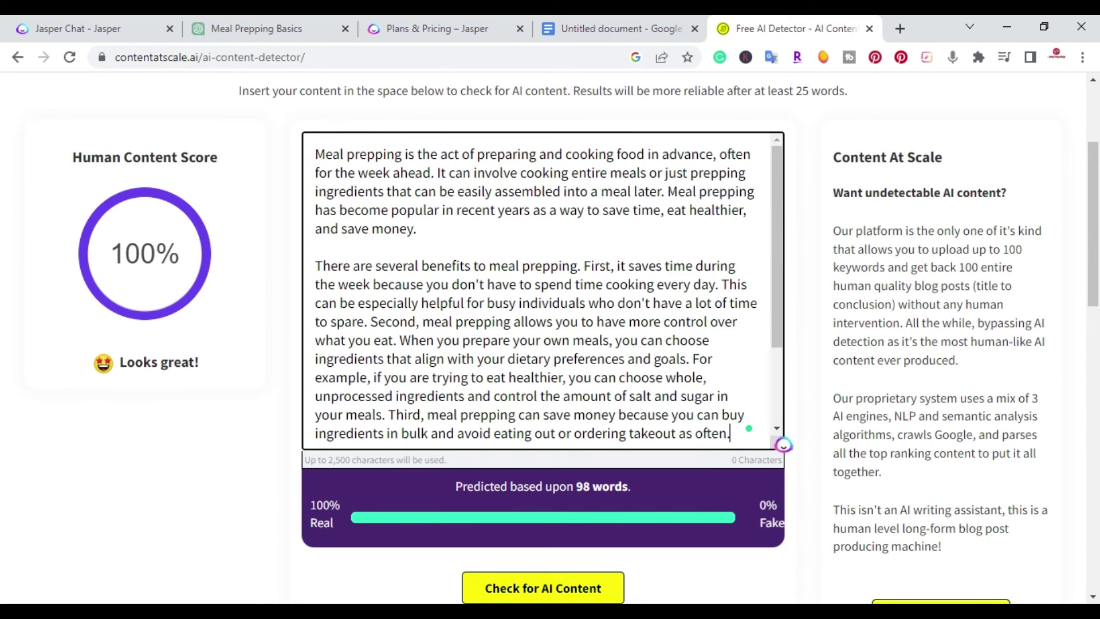
scroll(544, 287, down, 2)
click(530, 593)
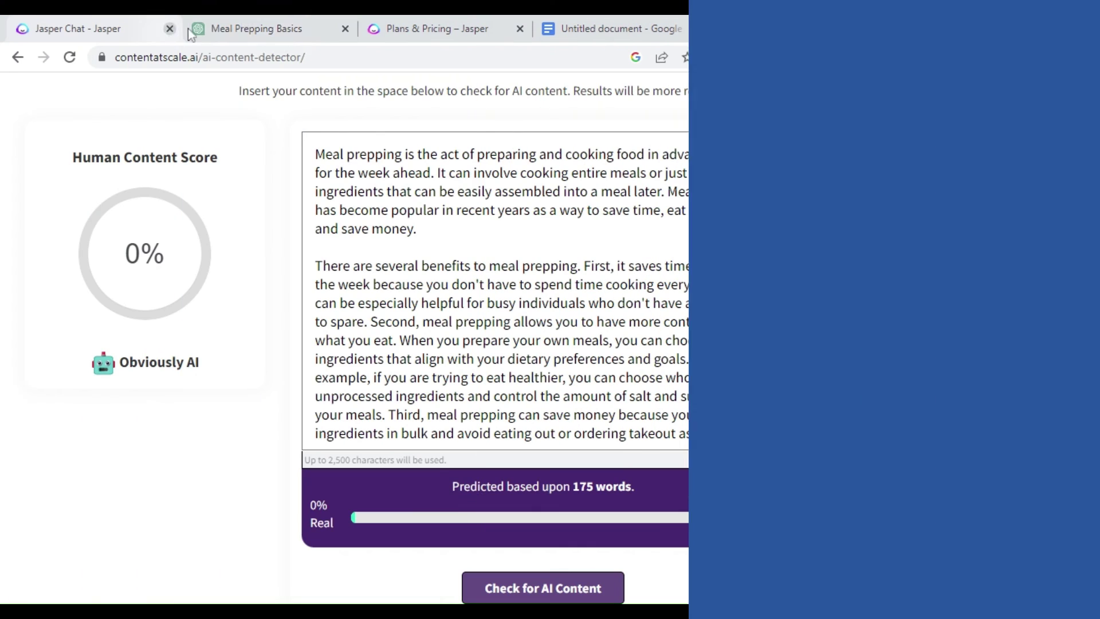
click(242, 20)
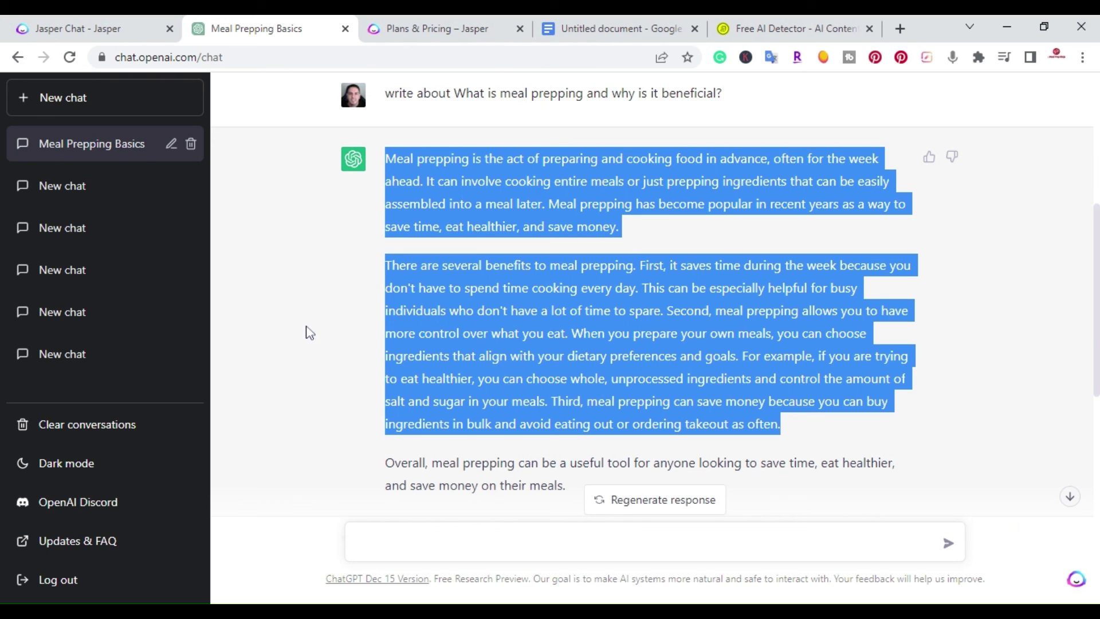
click(89, 31)
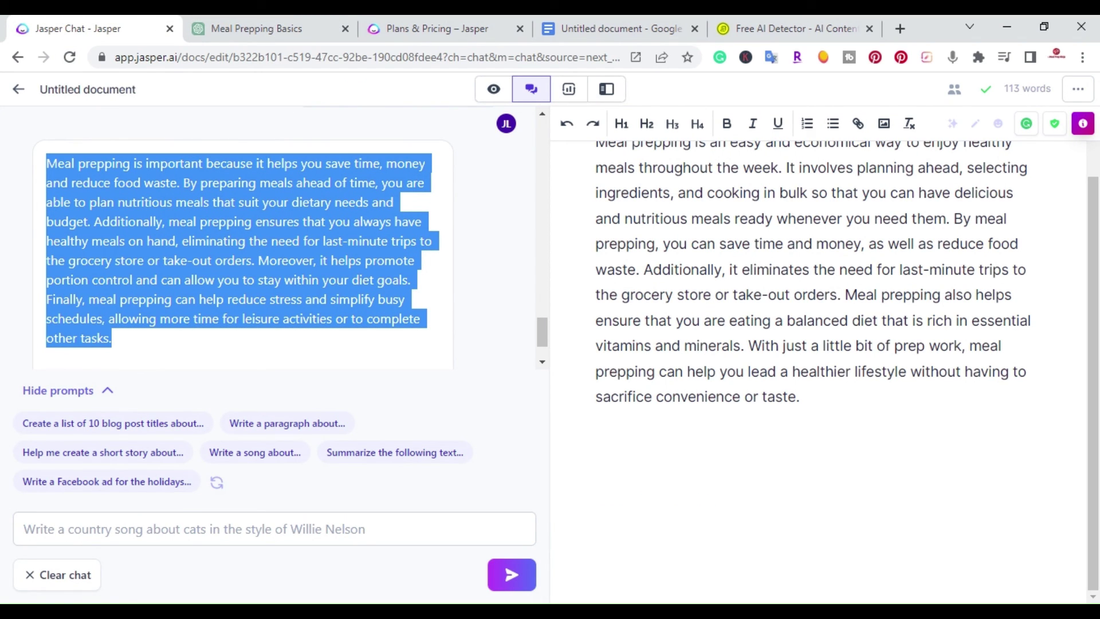
scroll(814, 315, up, 2)
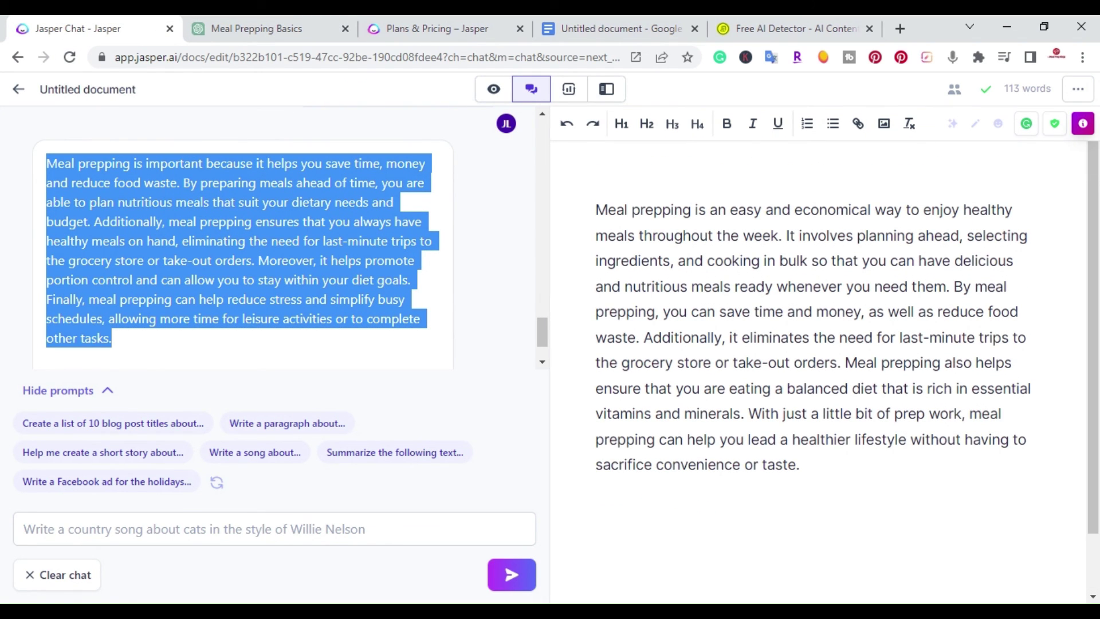
click(774, 17)
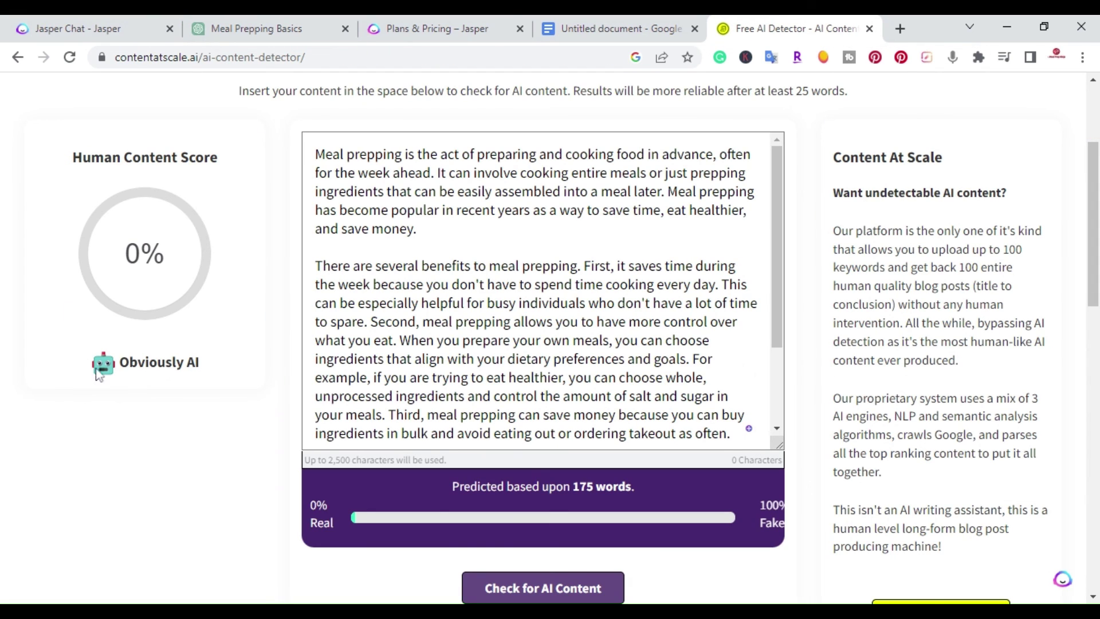